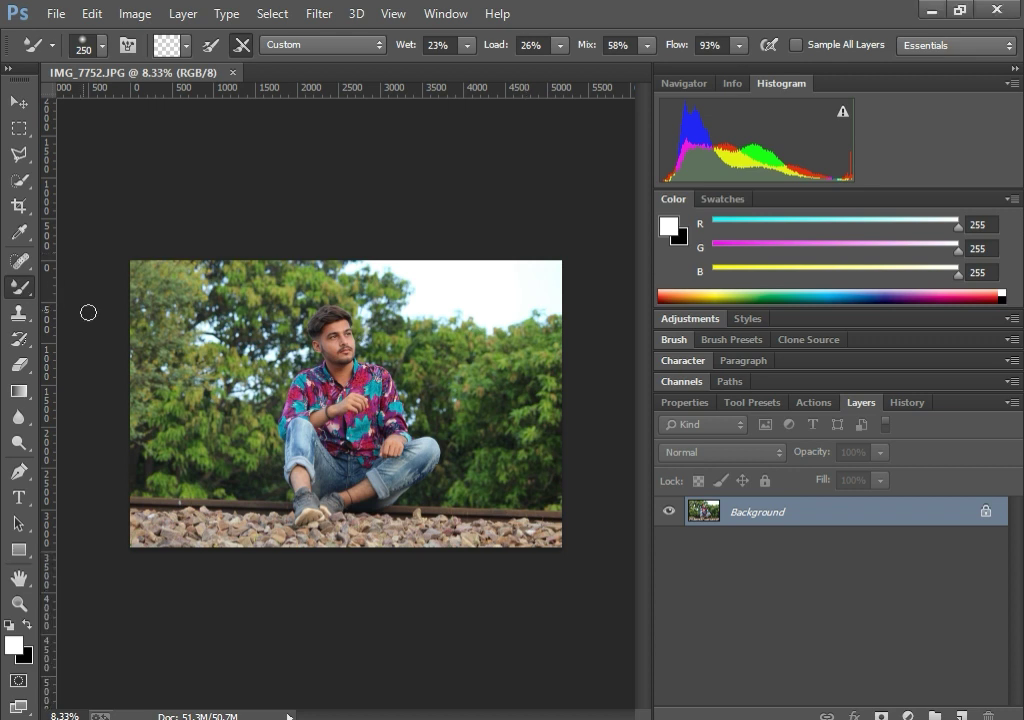
Step: Keep the Mixer Brush as the painting tool and review its Wet, Load, Mix and Flow settings
right_click(18, 286)
left_click(75, 338)
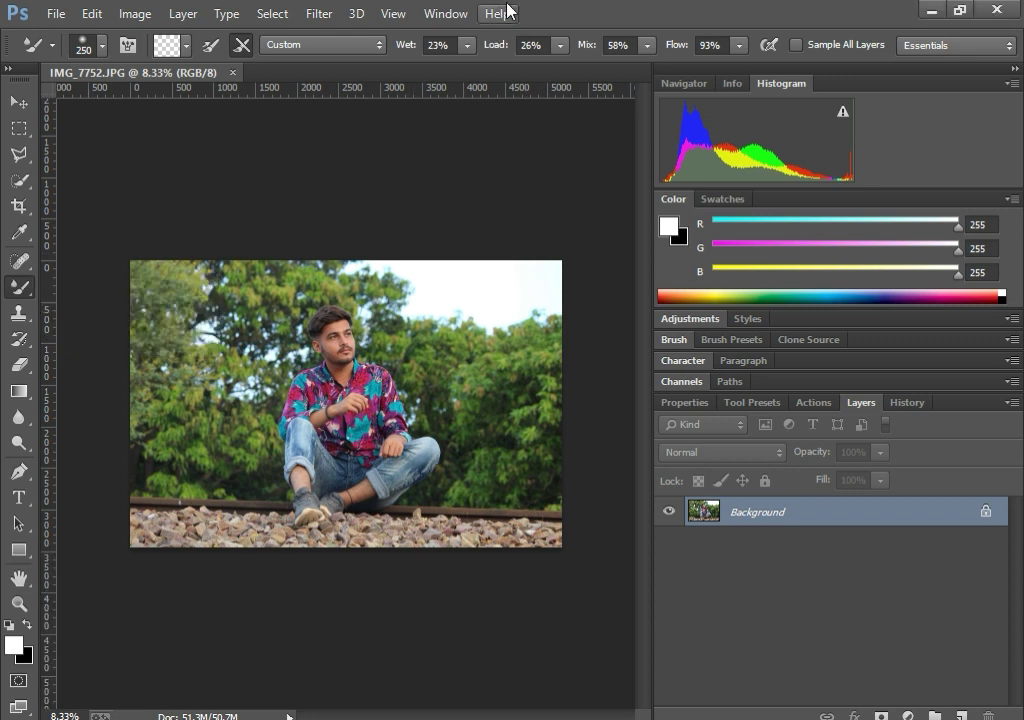
left_click(429, 45)
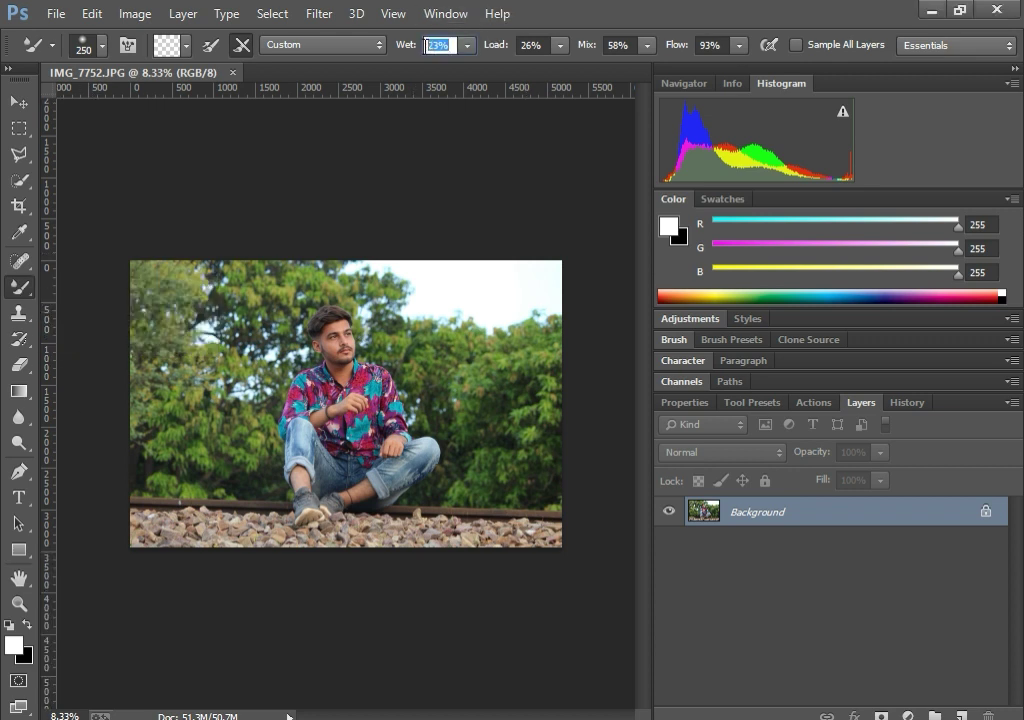
left_click(530, 45)
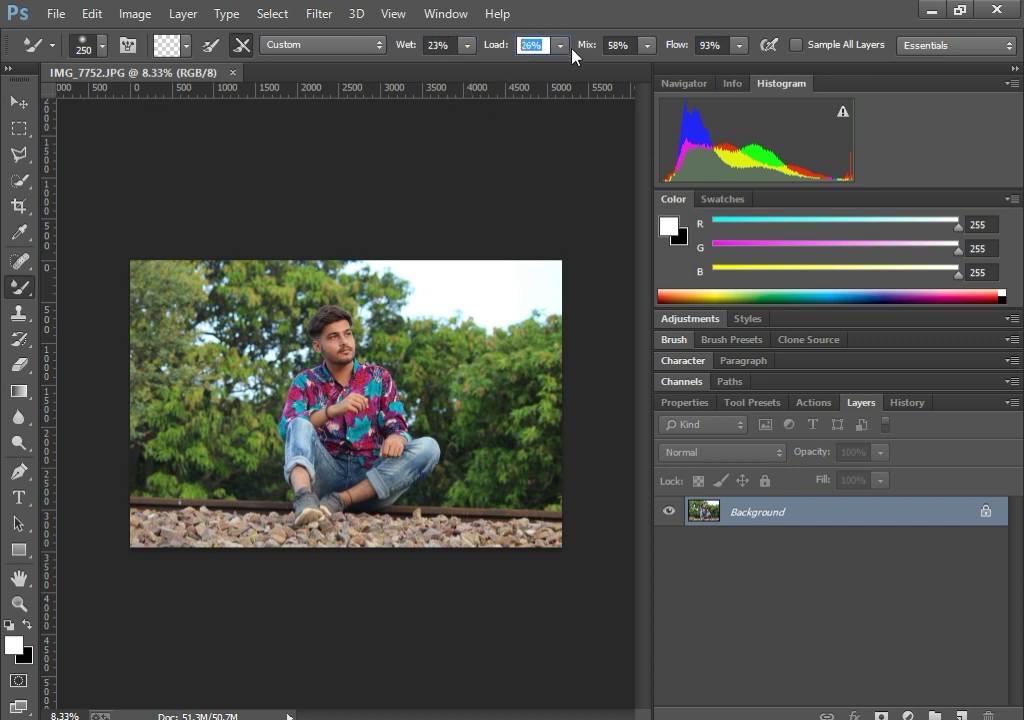
left_click(622, 44)
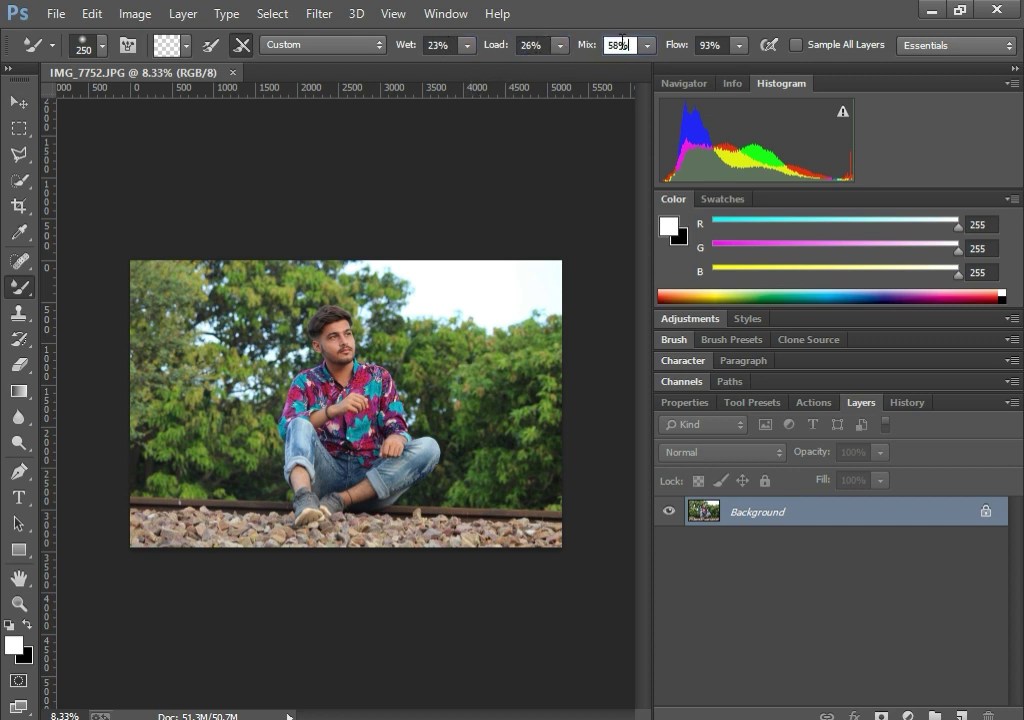
left_click(714, 45)
left_click(372, 315)
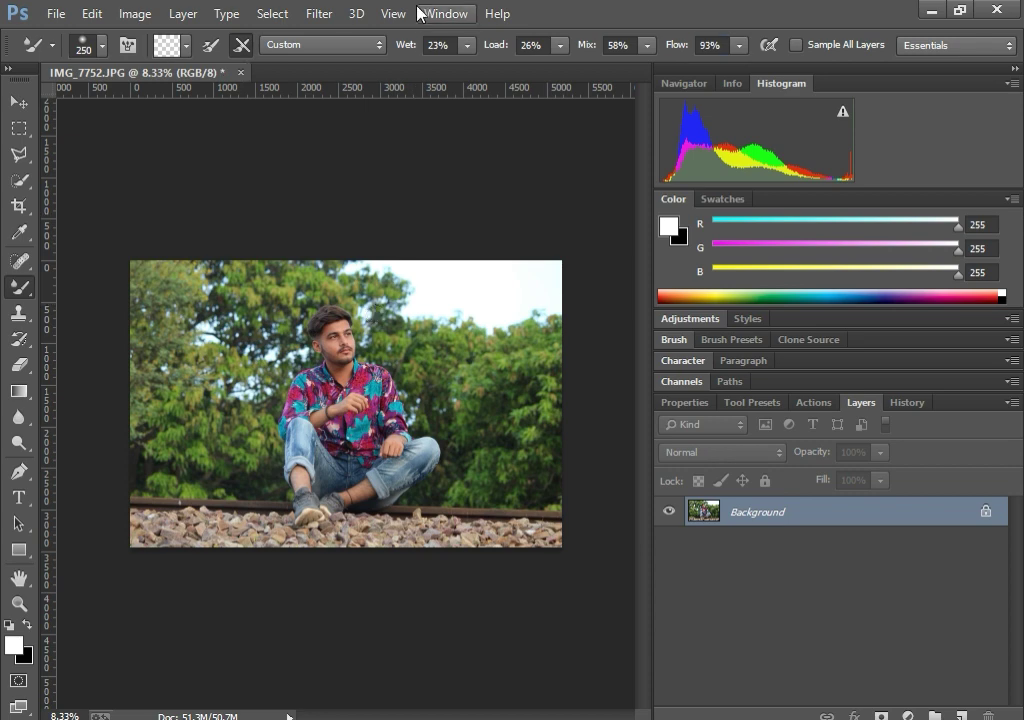
Step: Duplicate the photo, apply a 1.1-pixel High Pass to the copy, and blend it as Linear Light
key("ctrl+j")
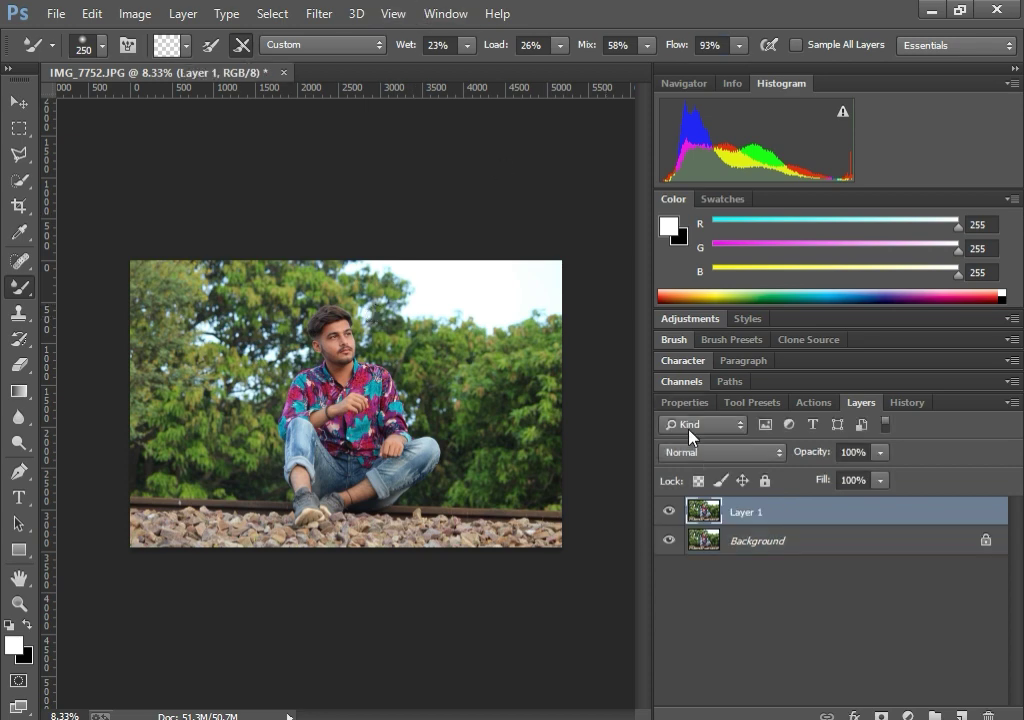
left_click(319, 13)
mouse_move(351, 508)
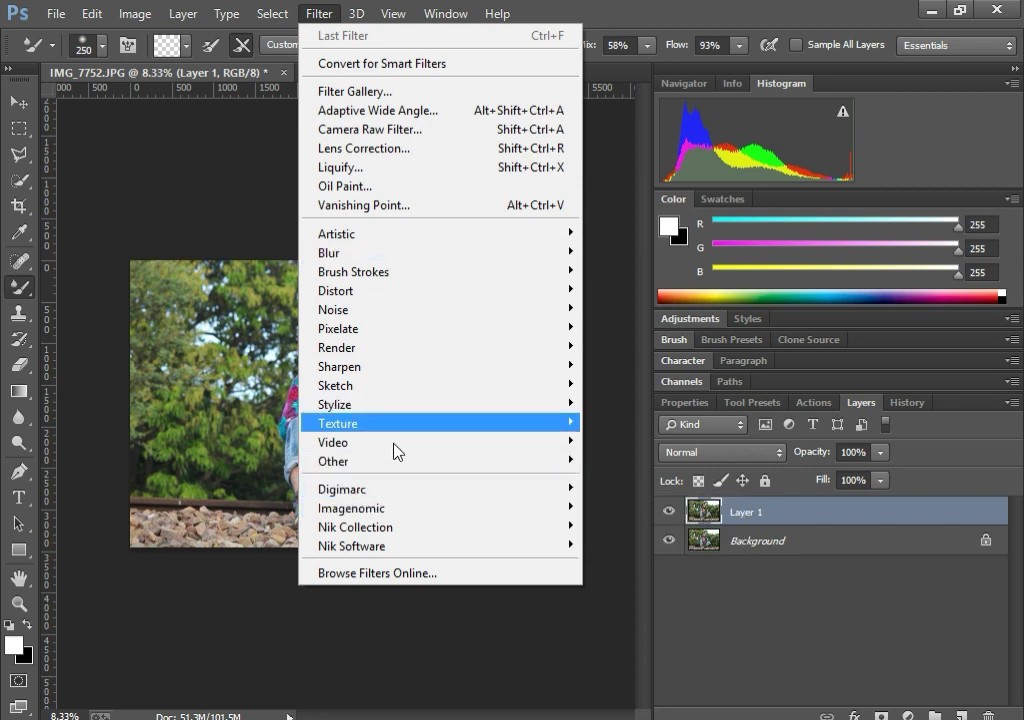
mouse_move(333, 461)
left_click(655, 480)
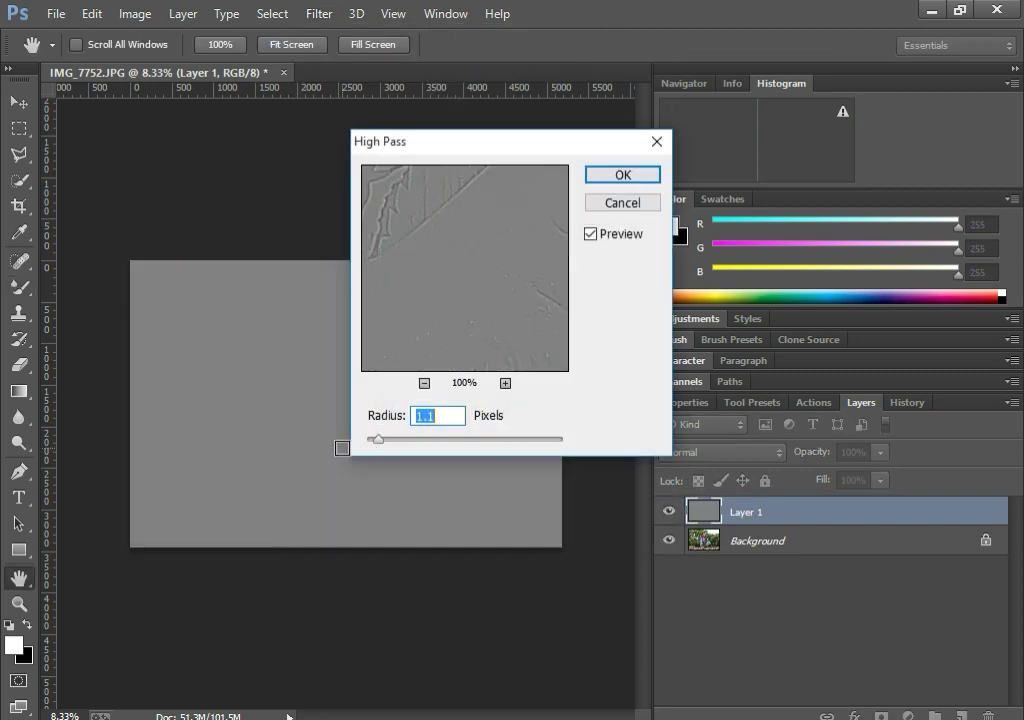
left_click(622, 174)
key("b")
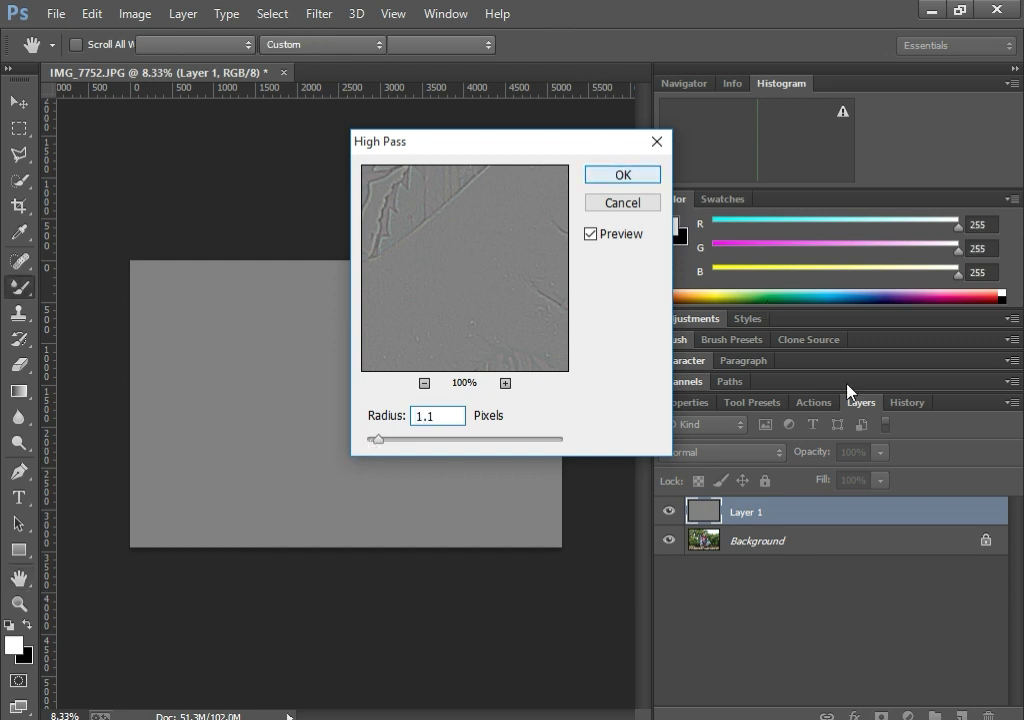
left_click(678, 452)
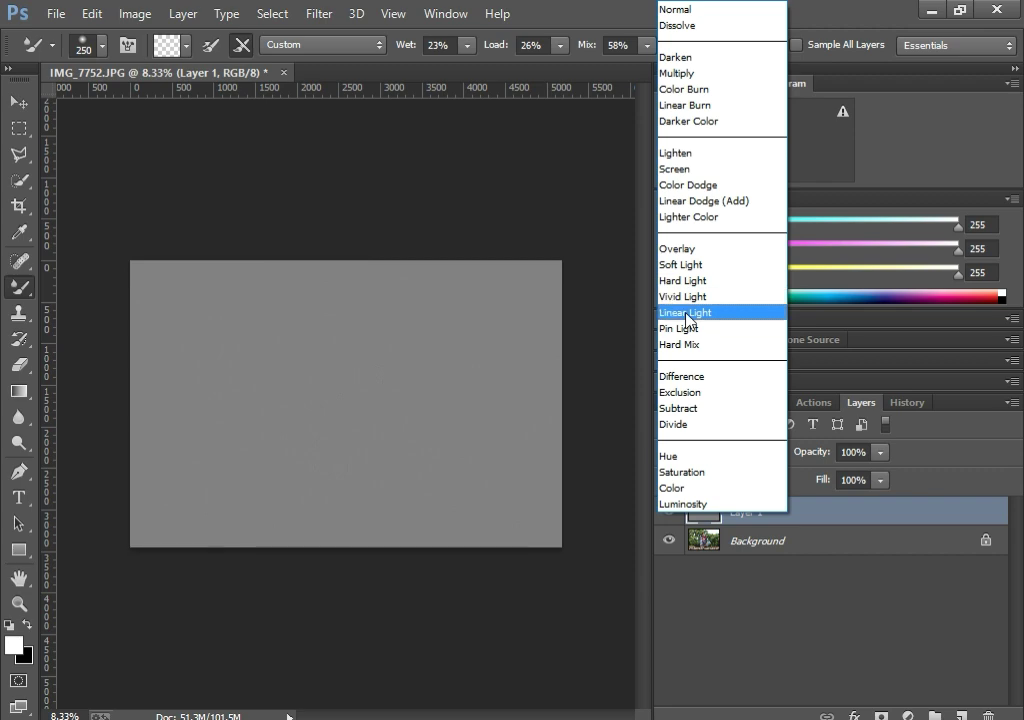
left_click(687, 316)
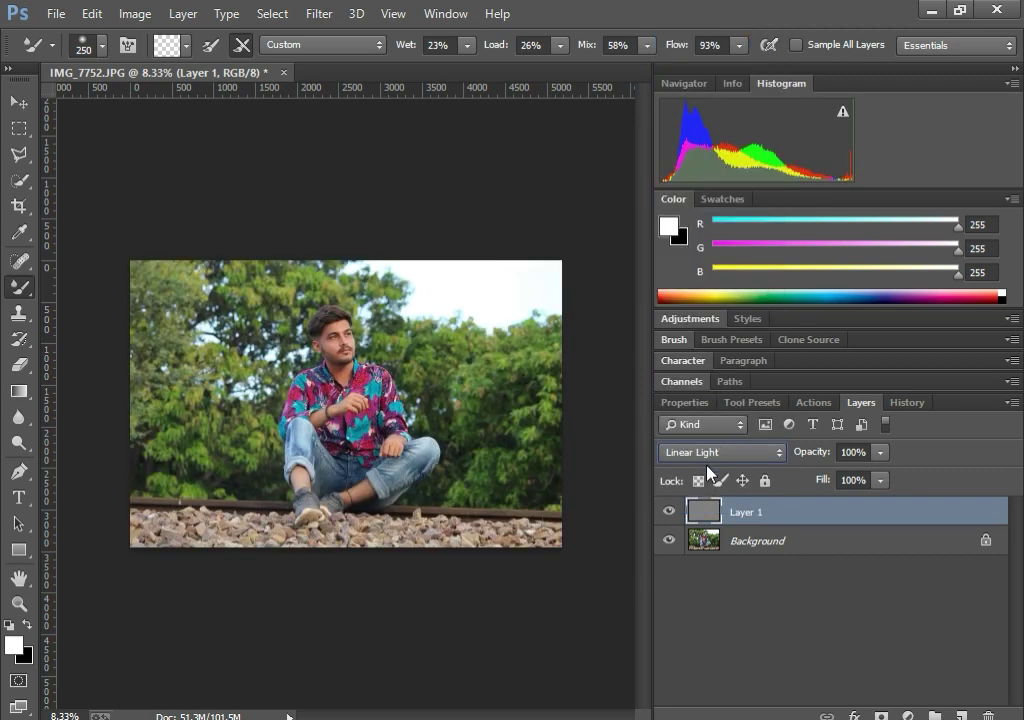
right_click(772, 508)
Step: Merge the High Pass layer down into the Background, then zoom in until the face fills the window
key("Escape")
key("ctrl+e")
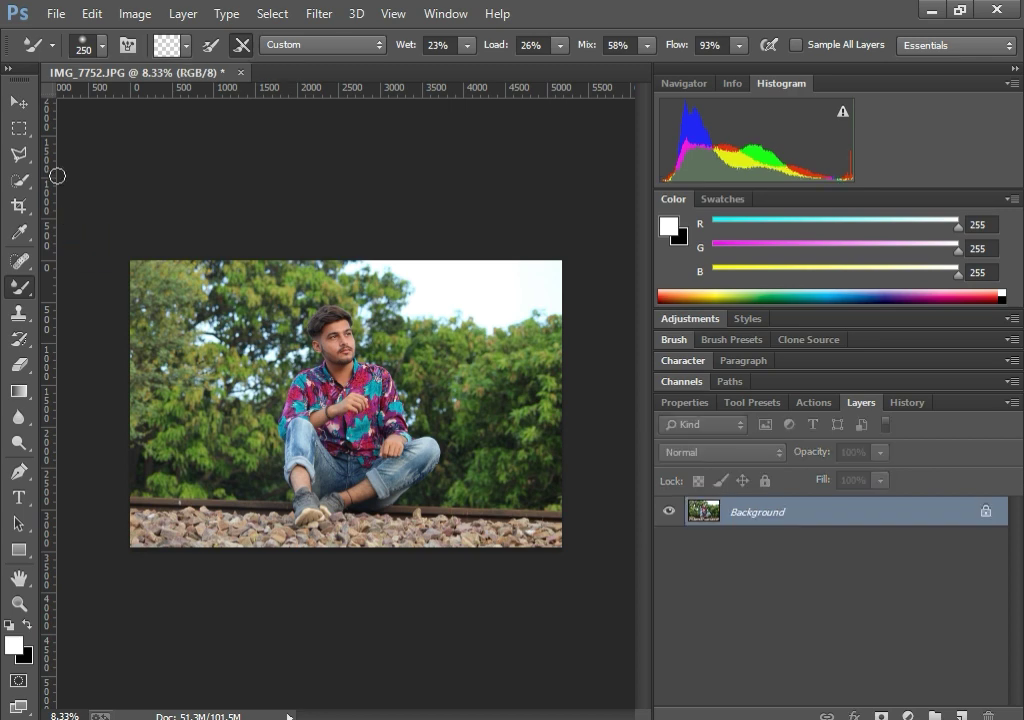
key("ctrl+plus")
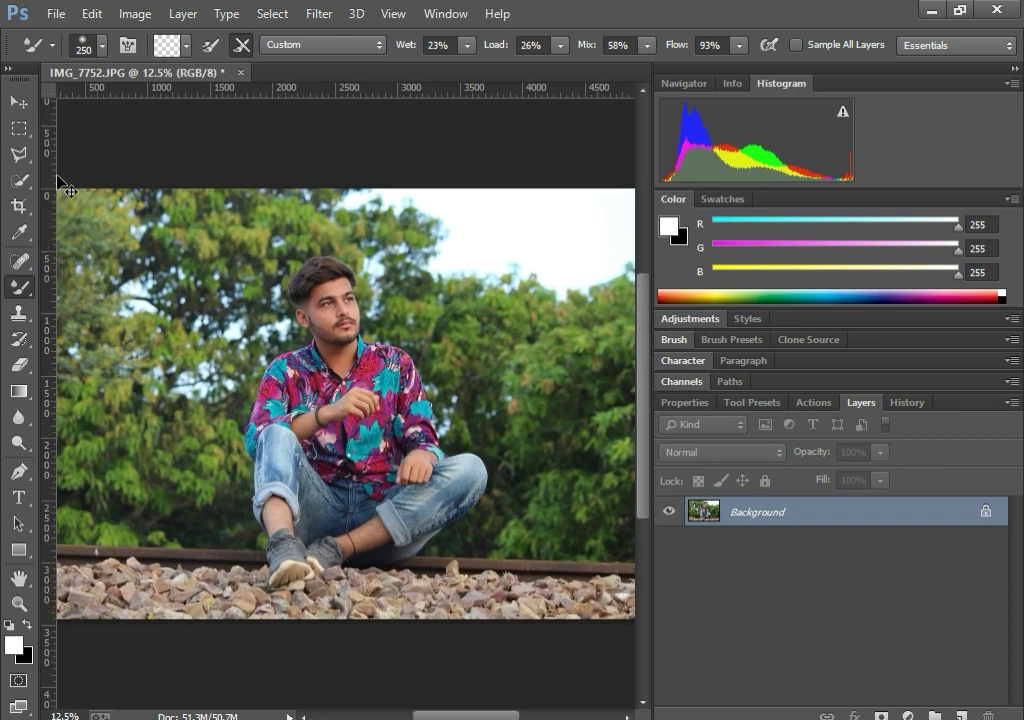
key("ctrl+plus")
key("ctrl+plus")
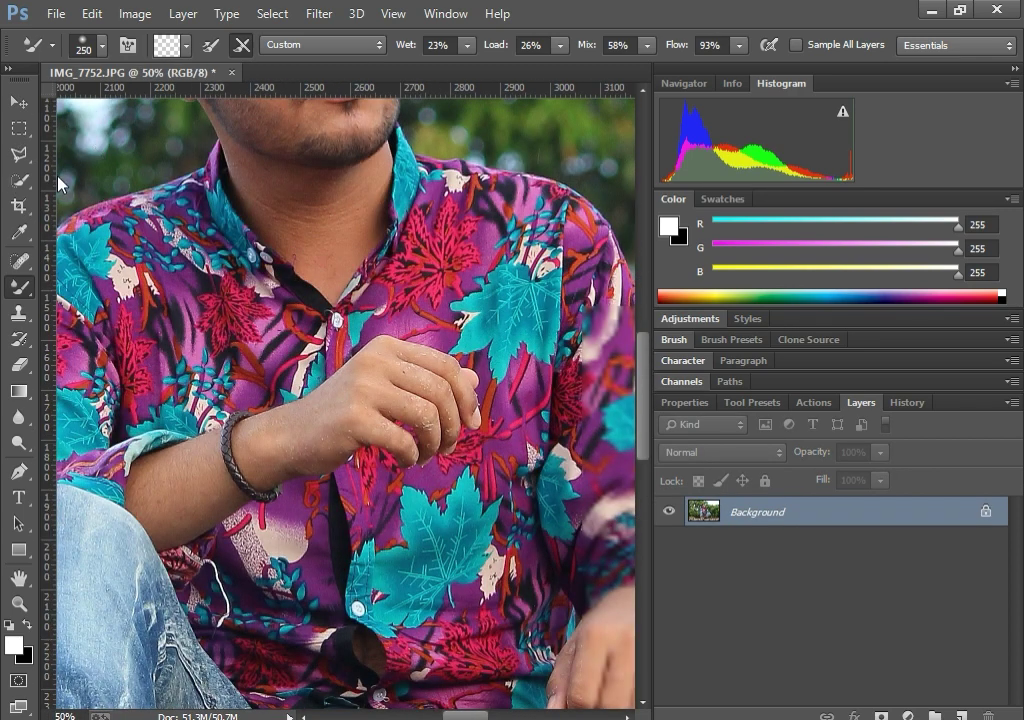
scroll(50, 178, "up", 1)
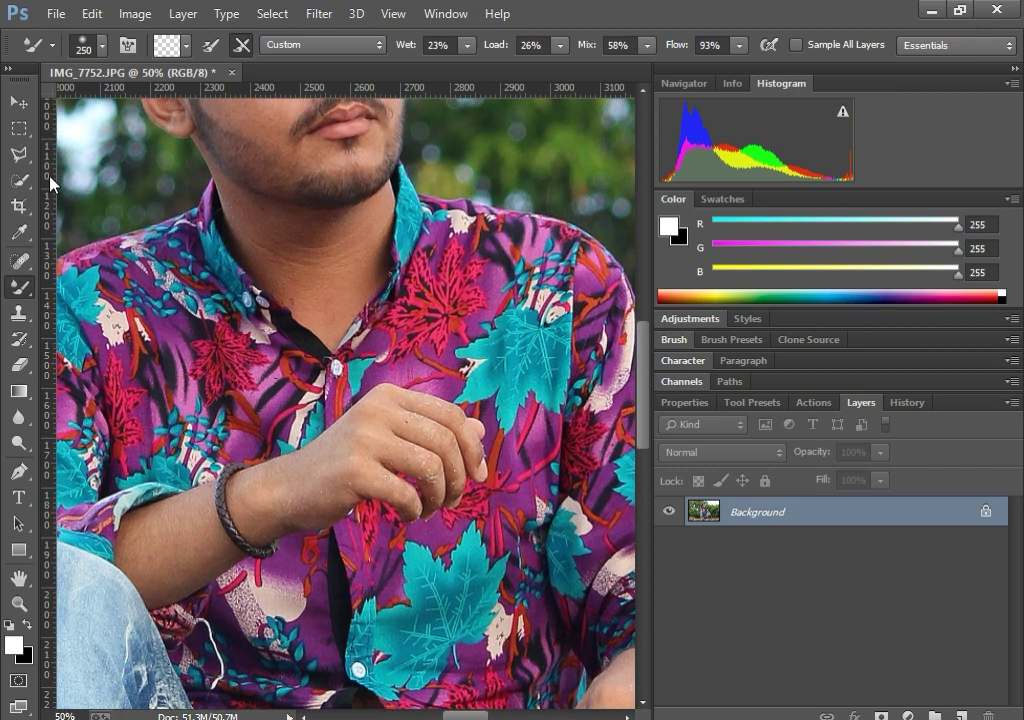
key("ctrl+plus")
scroll(220, 195, "up", 4)
scroll(235, 209, "up", 2)
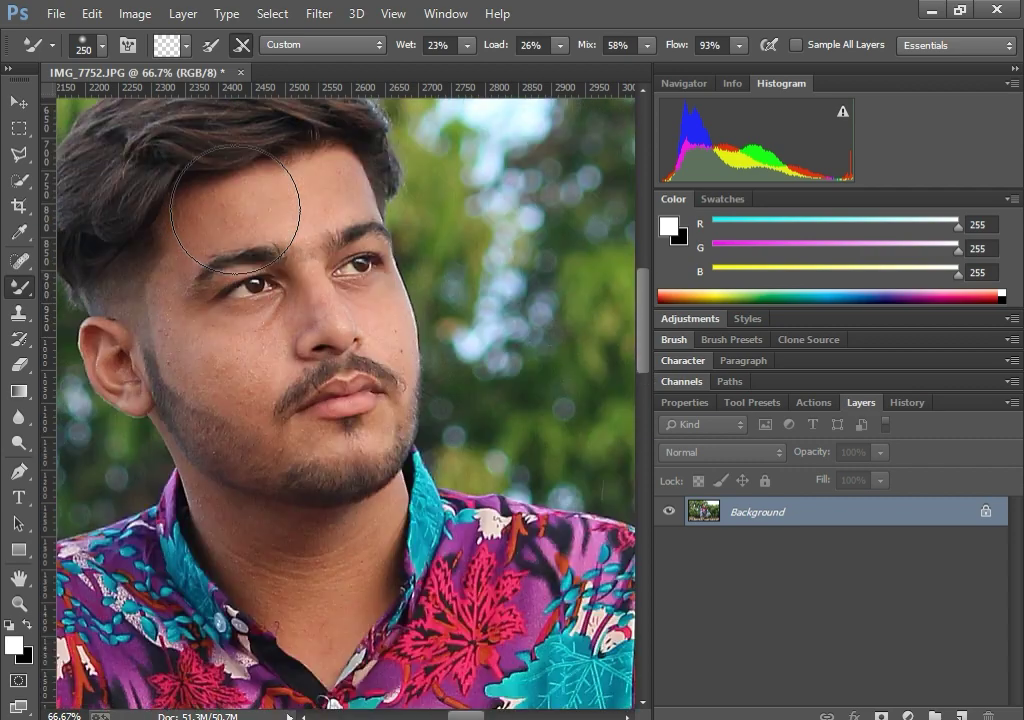
key("ctrl+plus")
key("ctrl+plus")
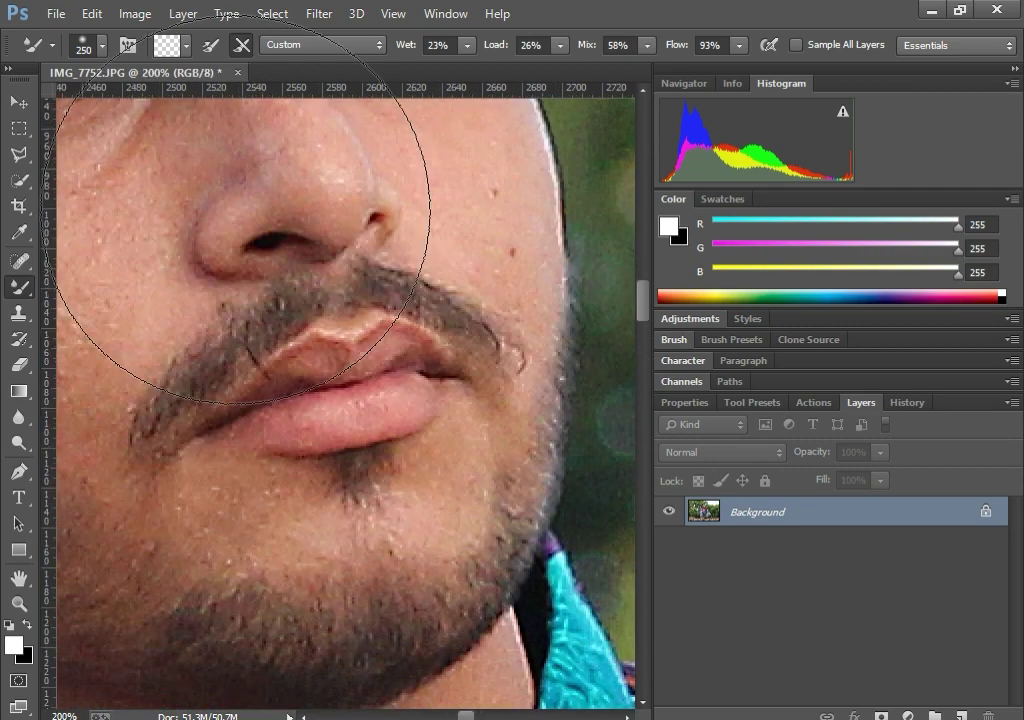
key("ctrl+minus")
scroll(199, 251, "up", 1)
scroll(199, 251, "up", 1)
Step: With a smaller Mixer Brush, smooth the skin between the eye and nostril
key("bracketleft")
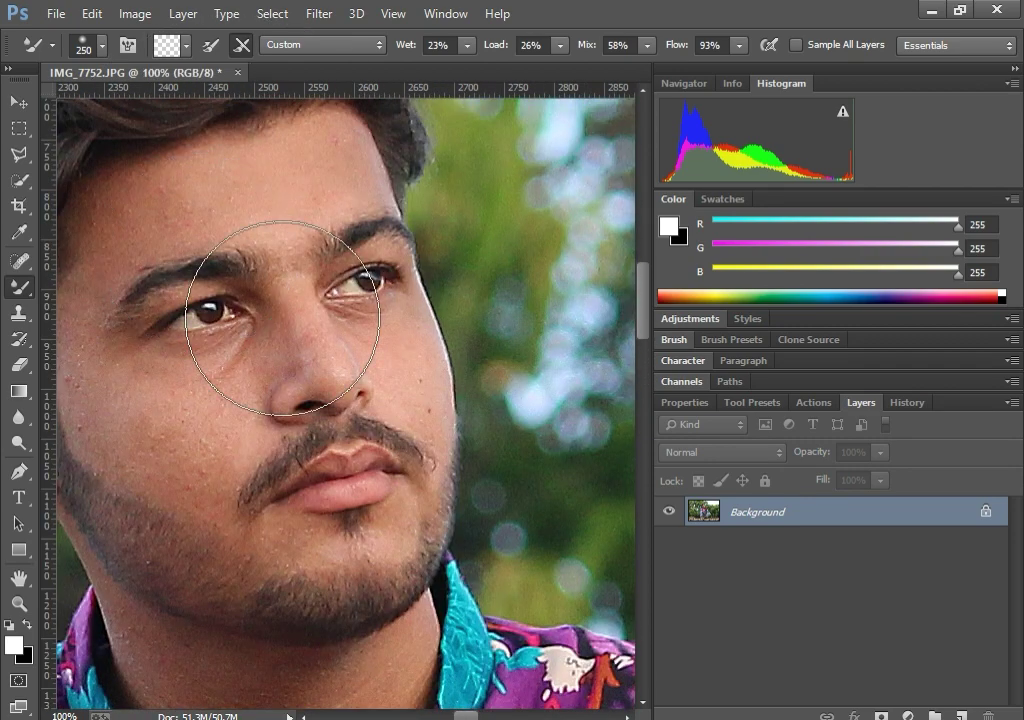
key("bracketleft")
key("bracketleft")
key("bracketleft")
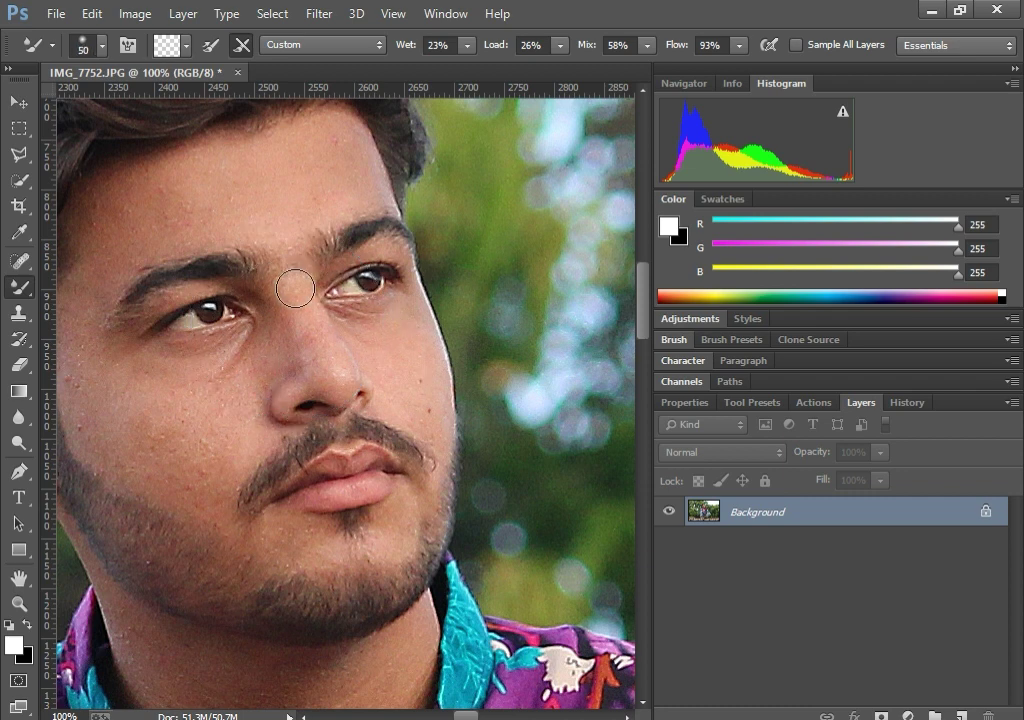
key("bracketleft")
key("bracketright")
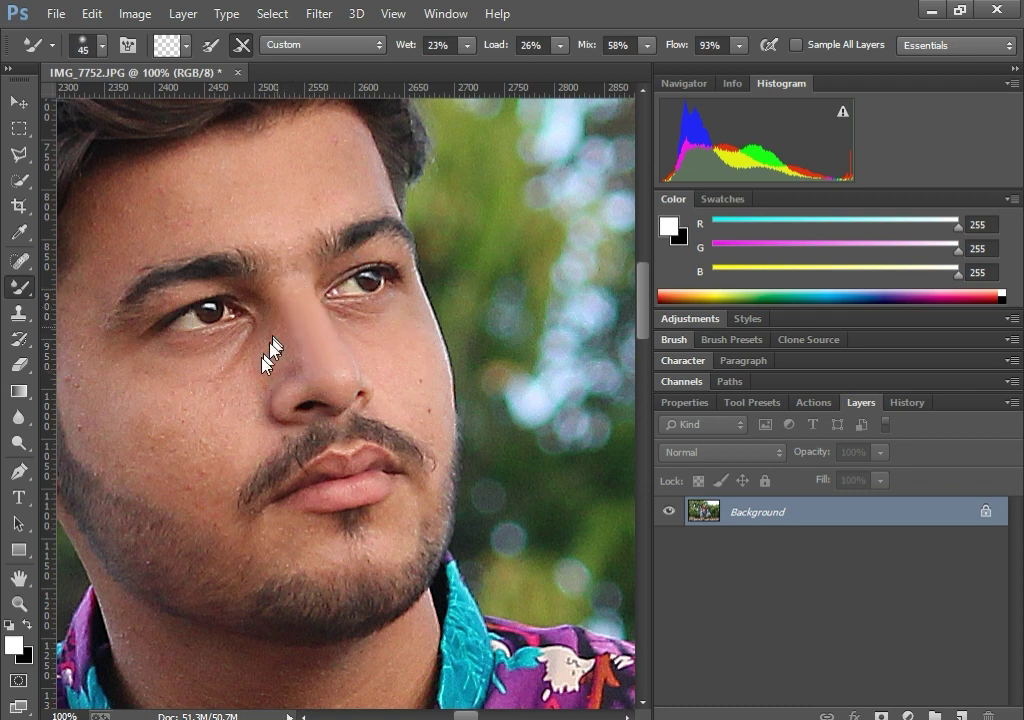
left_click_drag(284, 331, 268, 400)
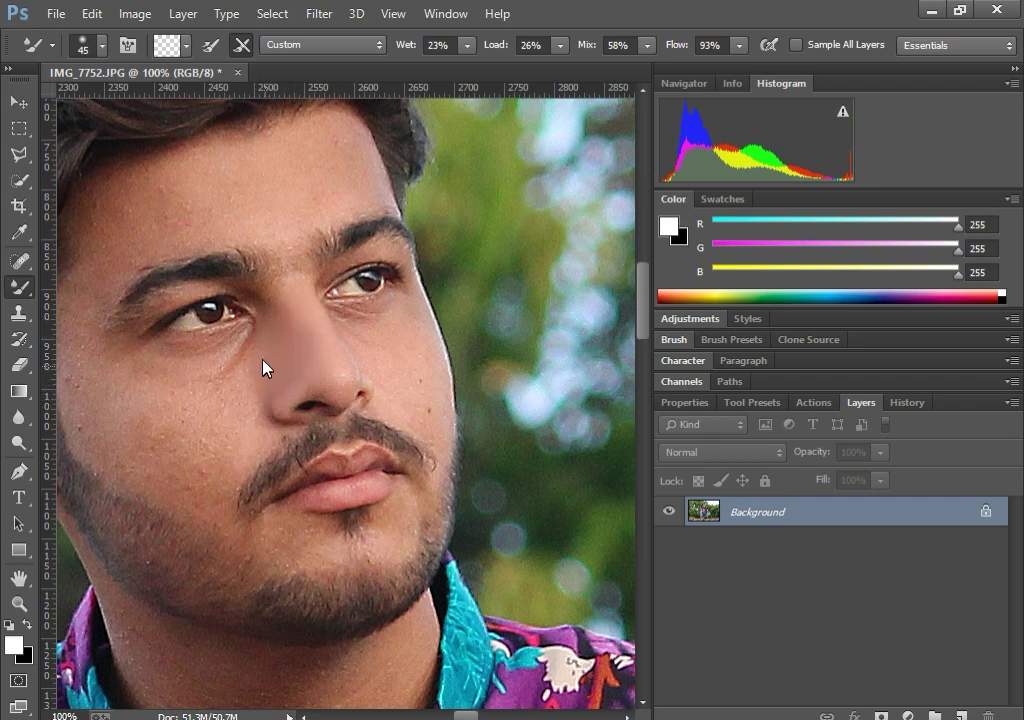
Step: Soften the stubble along the jaw and across the chin with the Mixer Brush
key("bracketright")
key("bracketright")
key("bracketright")
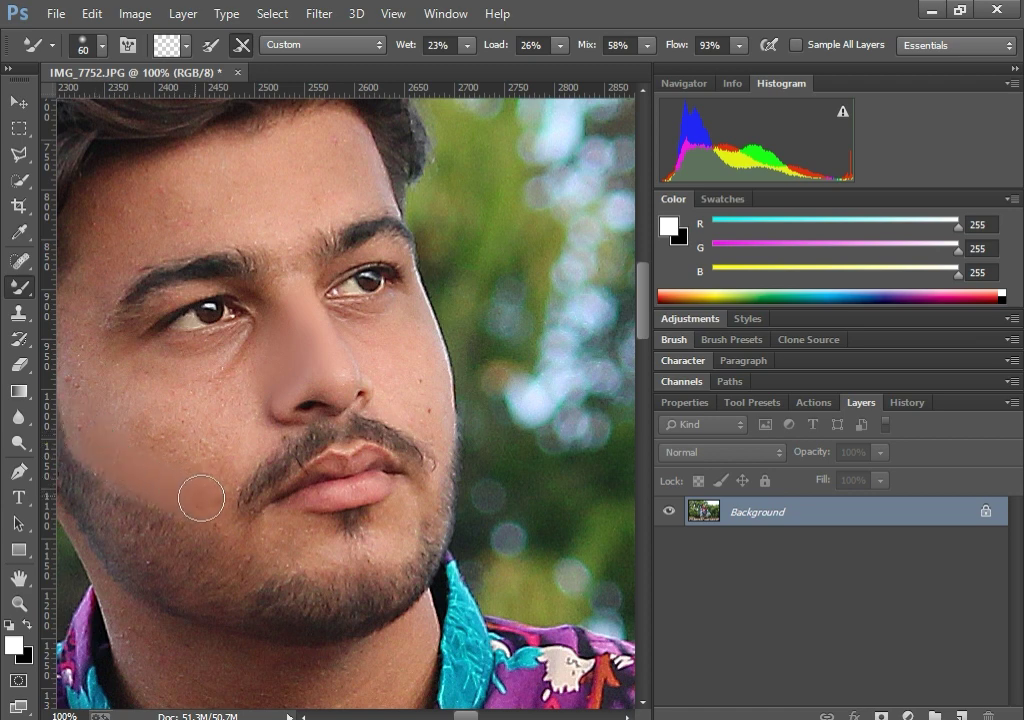
key("bracketleft")
key("bracketleft")
key("bracketleft")
left_click_drag(213, 497, 276, 537)
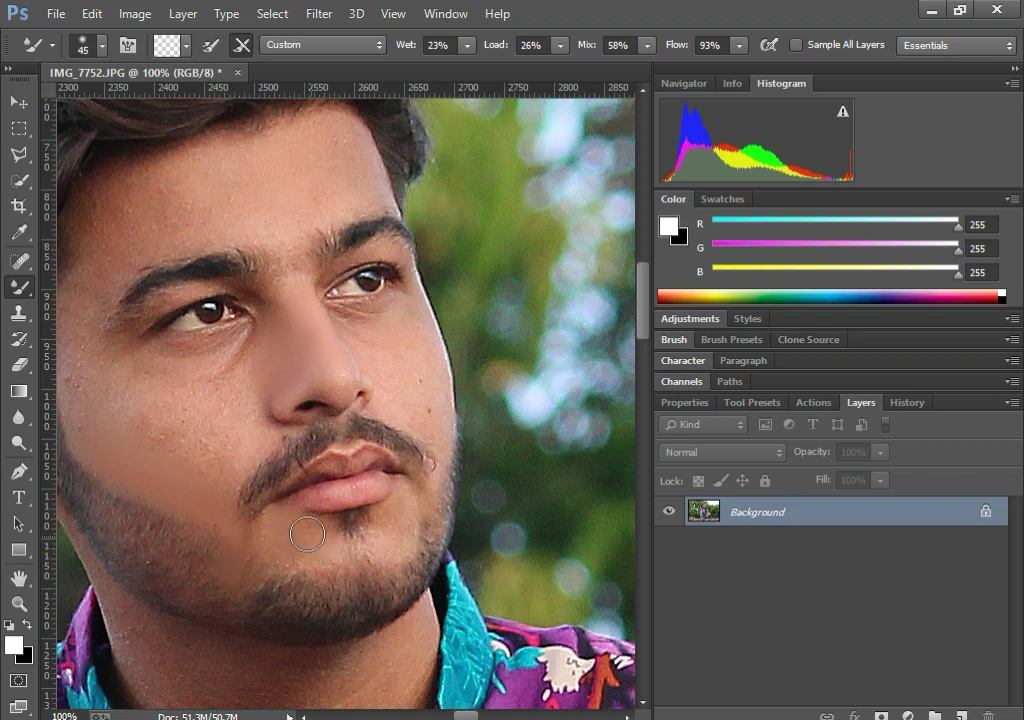
left_click_drag(323, 543, 332, 527)
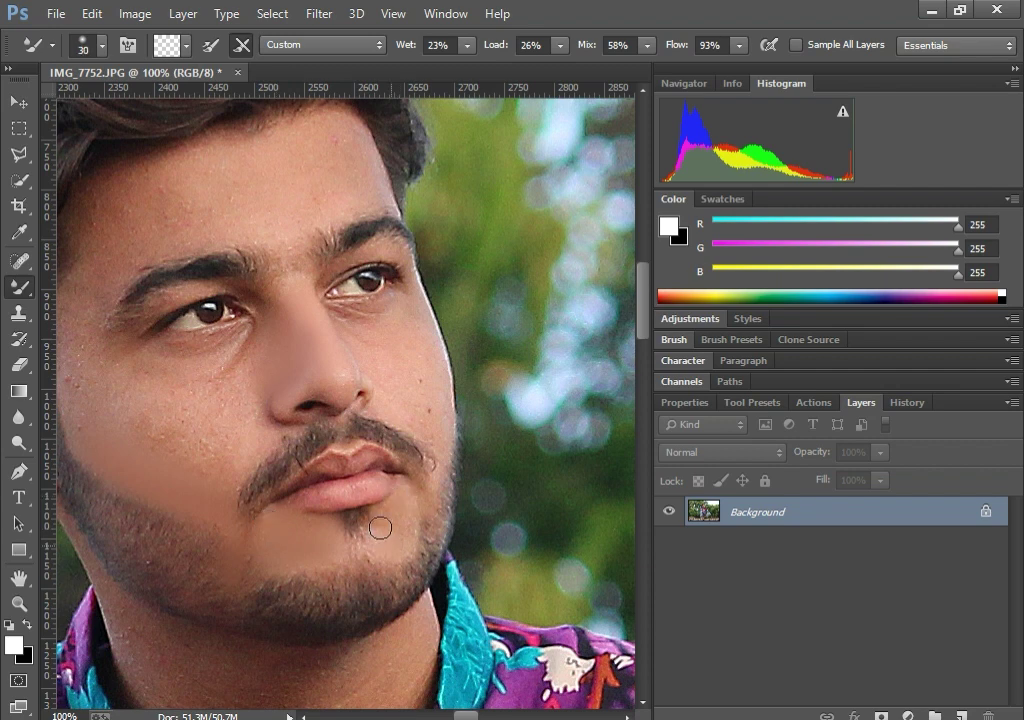
scroll(401, 533, "up", 2)
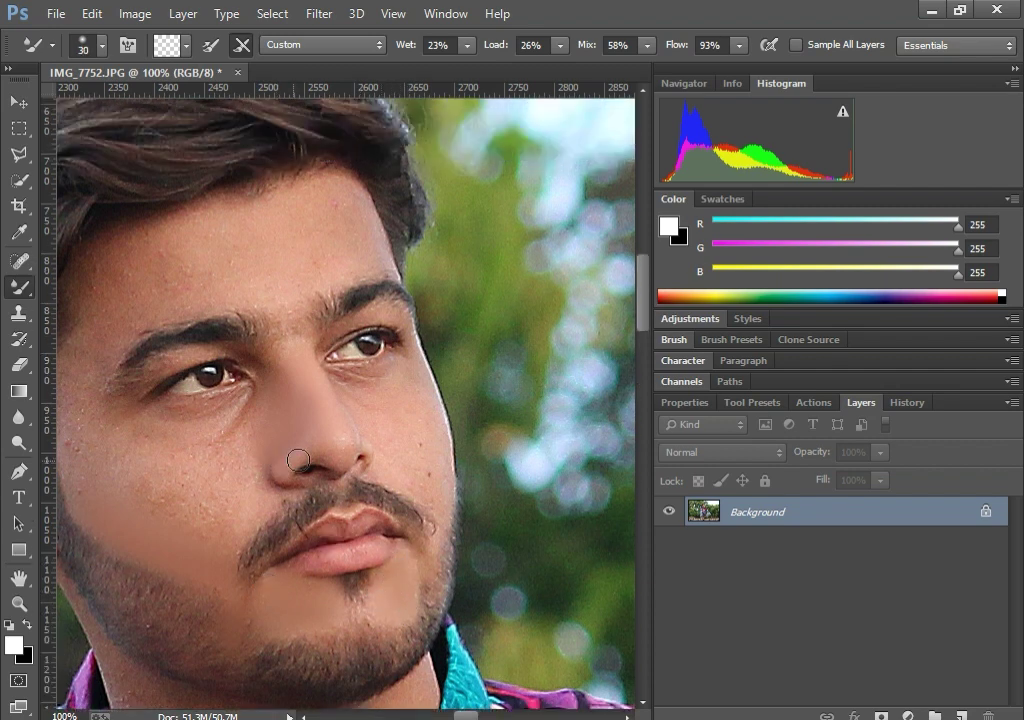
key("bracketright")
key("bracketright")
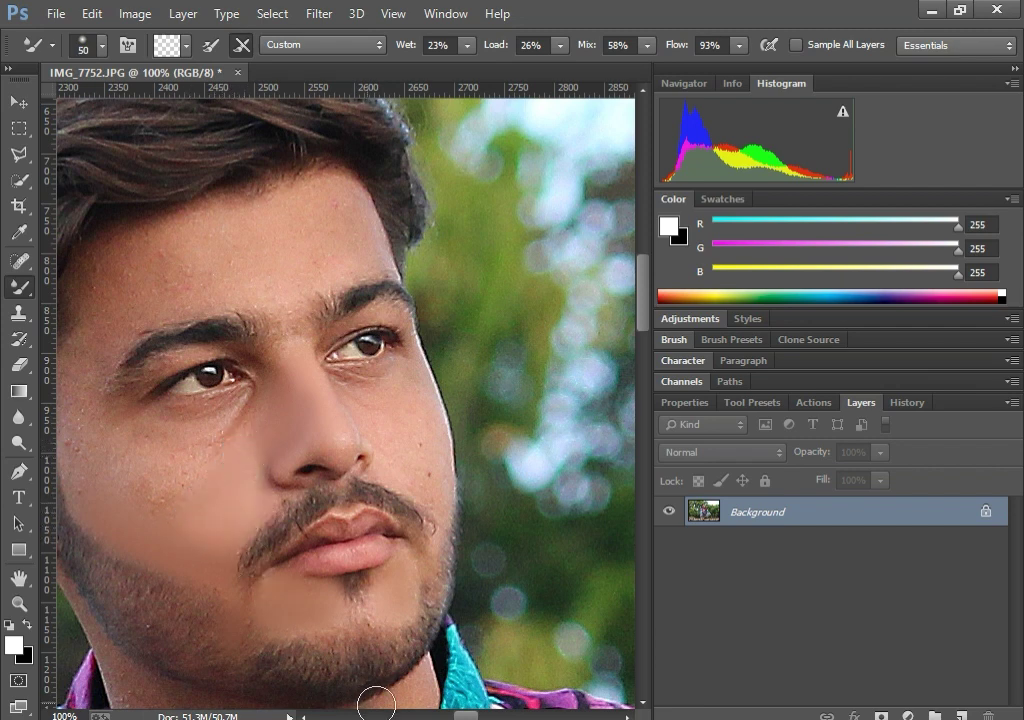
Step: Resize the Mixer Brush and smooth the skin on the lower cheek
left_click_drag(472, 716, 465, 718)
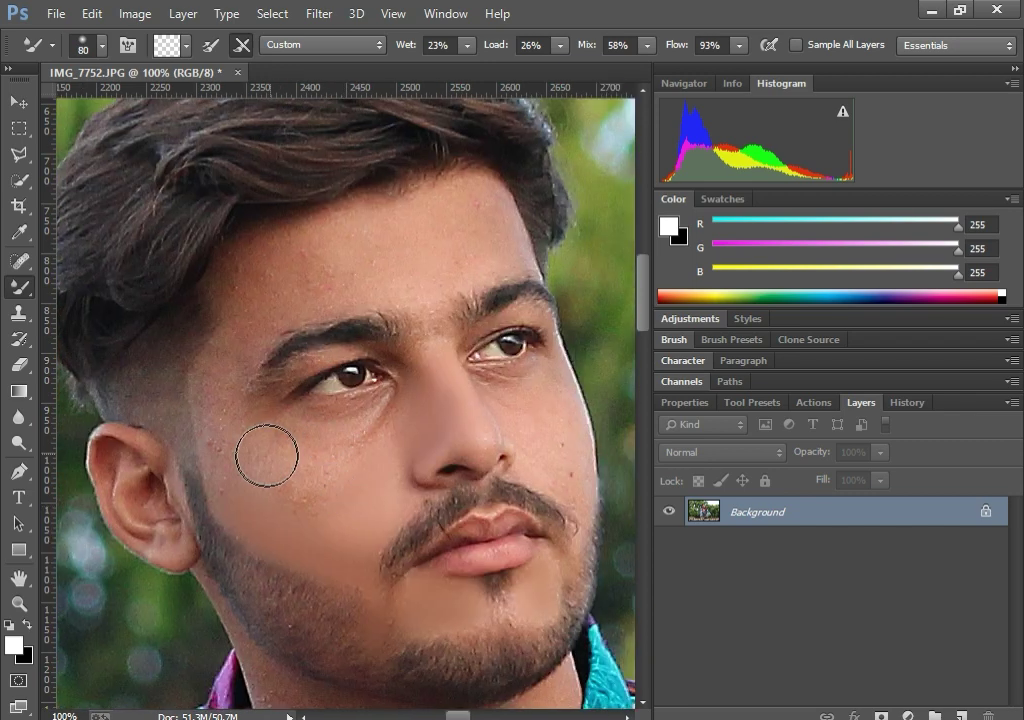
key("bracketright")
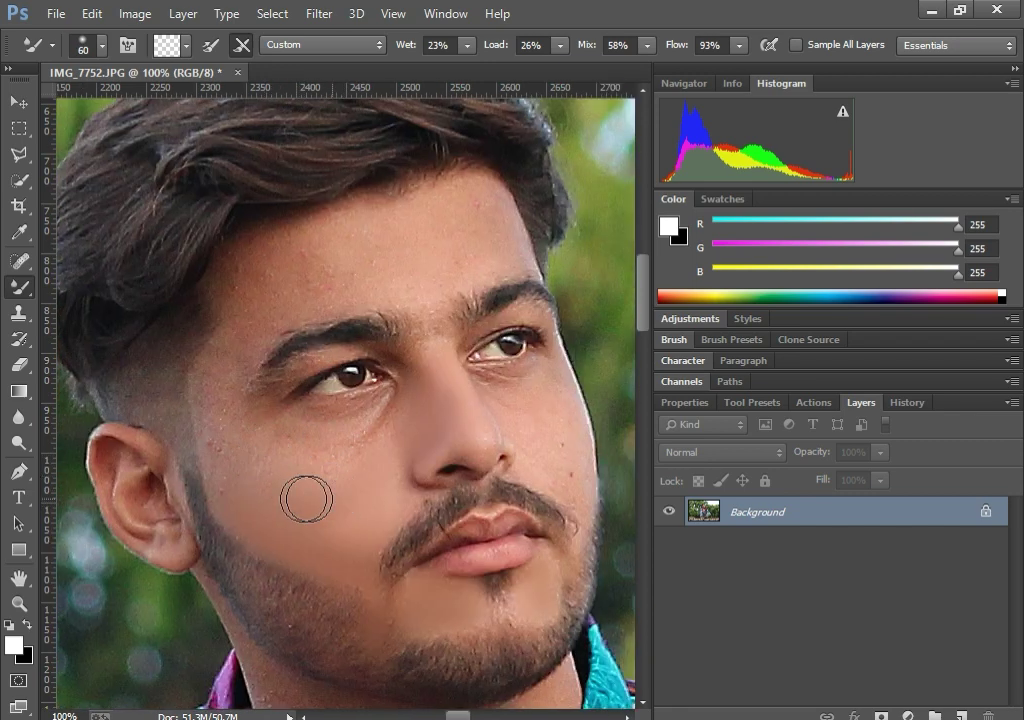
key("bracketright")
key("bracketleft")
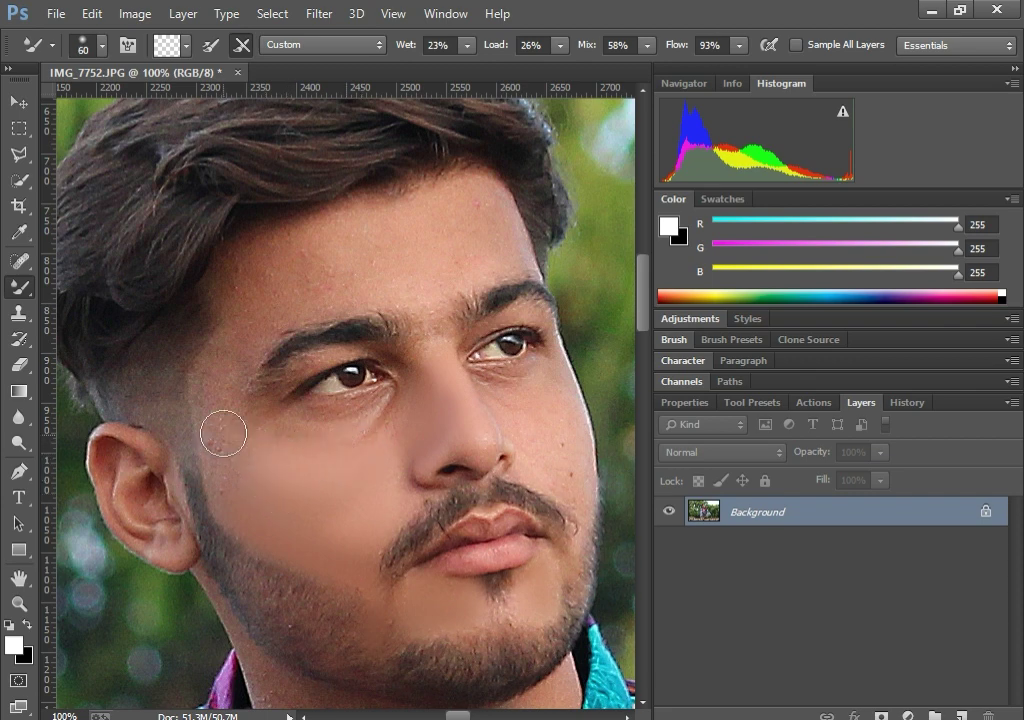
key("bracketleft")
left_click_drag(217, 450, 226, 487)
Step: Smooth the skin along the temple and sideburn, then blend the forehead
key("bracketleft")
key("bracketleft")
key("bracketleft")
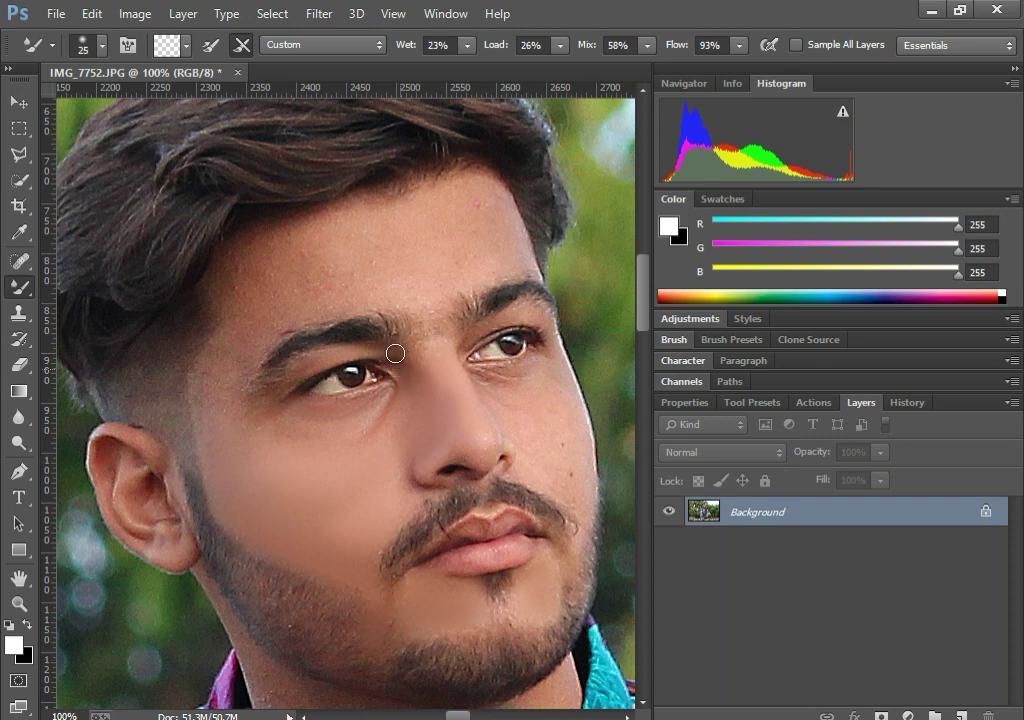
key("bracketright")
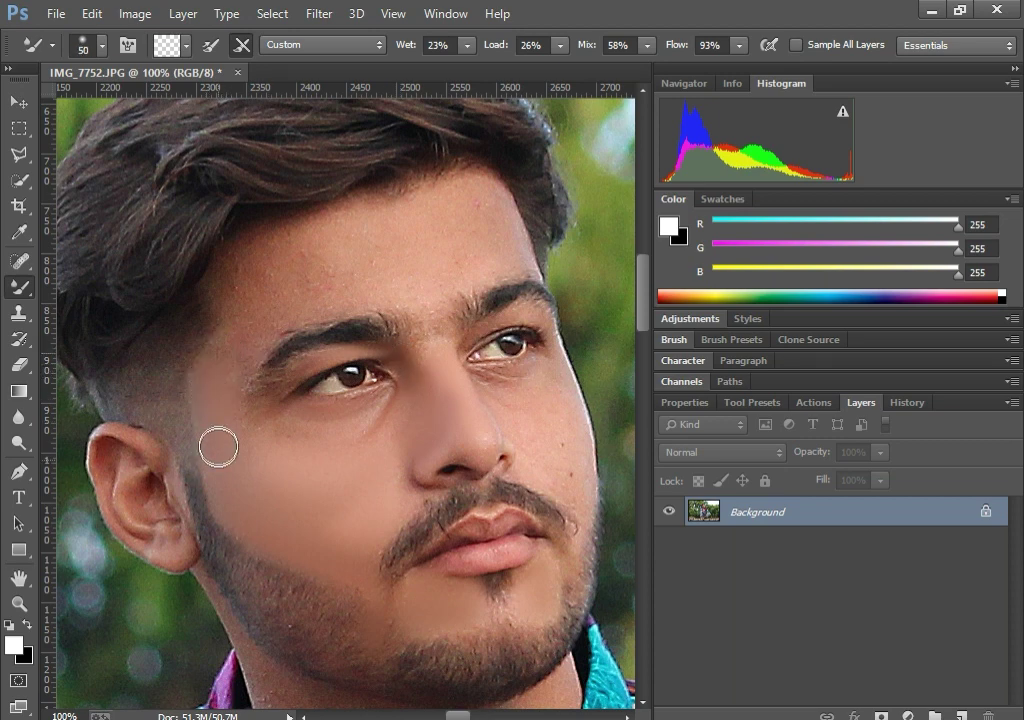
left_click_drag(217, 446, 221, 380)
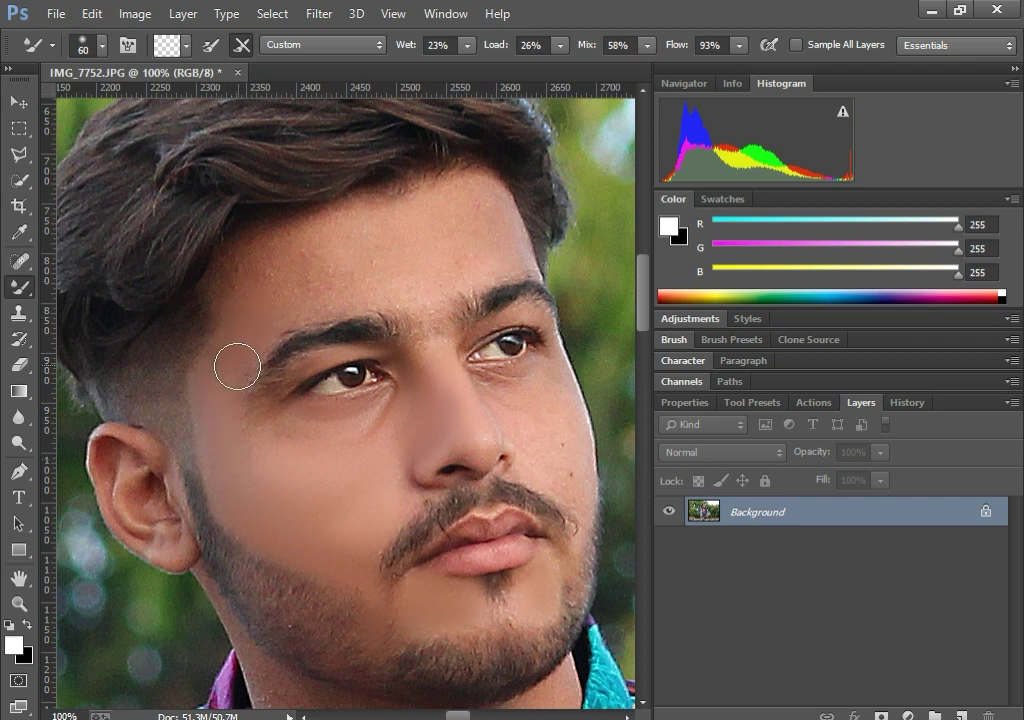
key("bracketright")
key("bracketright")
mouse_move(270, 251)
left_mouse_down()
mouse_move(363, 235)
mouse_move(313, 267)
mouse_move(311, 245)
mouse_move(288, 290)
mouse_move(338, 295)
left_mouse_up()
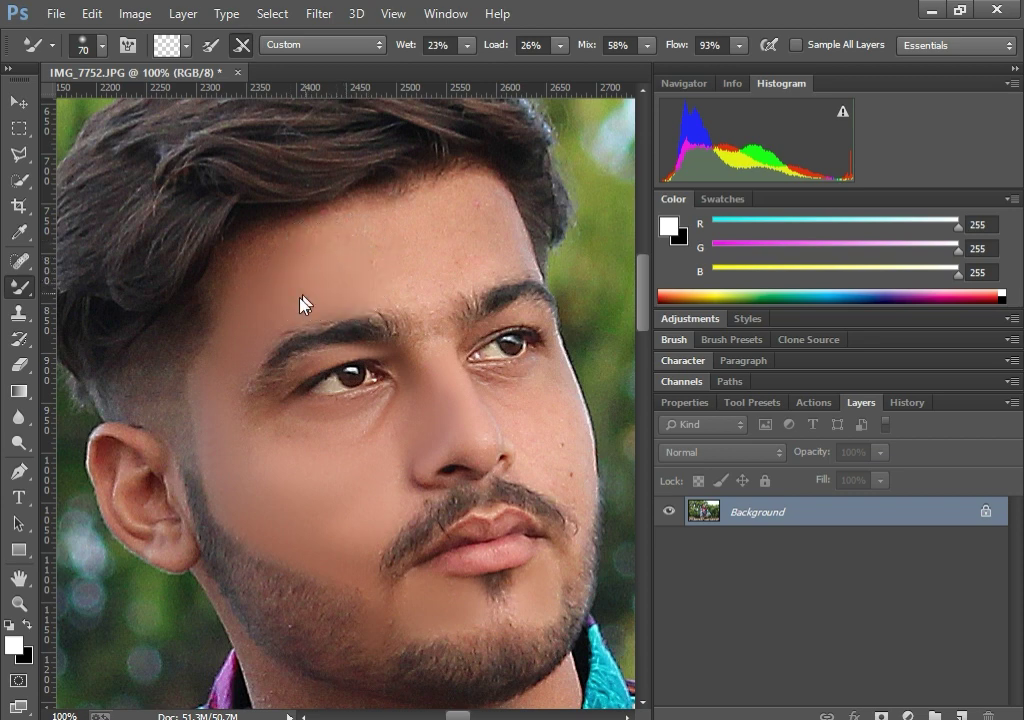
mouse_move(375, 258)
left_mouse_down()
mouse_move(384, 277)
mouse_move(407, 229)
mouse_move(364, 237)
mouse_move(448, 263)
mouse_move(430, 256)
mouse_move(462, 249)
mouse_move(478, 229)
mouse_move(496, 251)
mouse_move(473, 201)
mouse_move(463, 257)
left_mouse_up()
Step: Smooth the cheek skin beside the nose with a smaller brush
key("bracketleft")
key("bracketleft")
key("bracketleft")
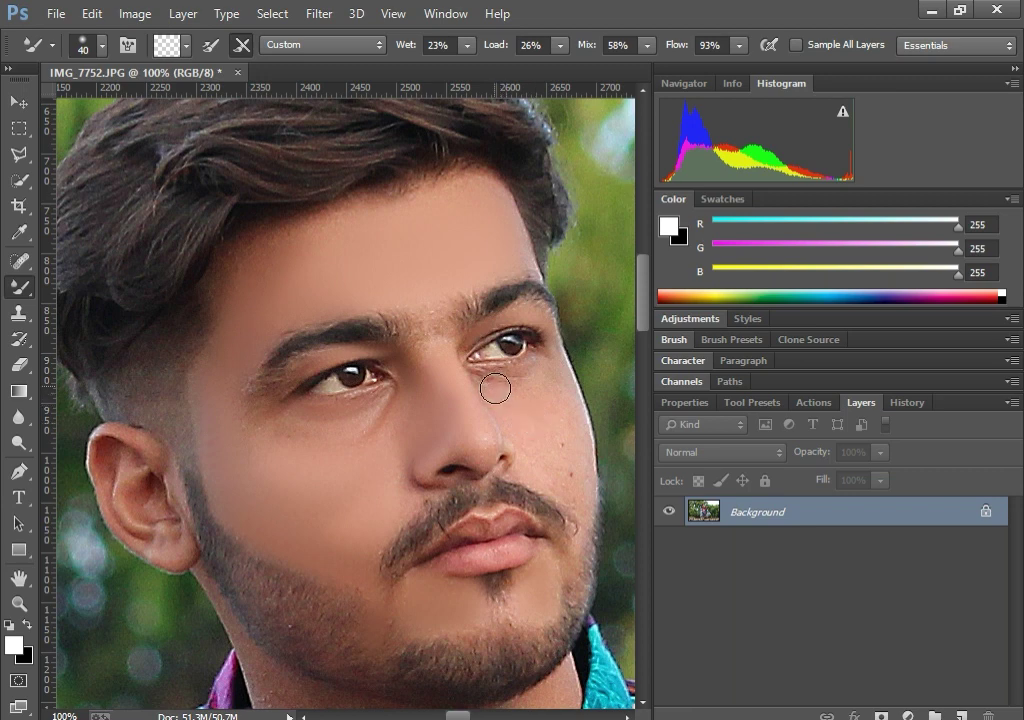
key("bracketright")
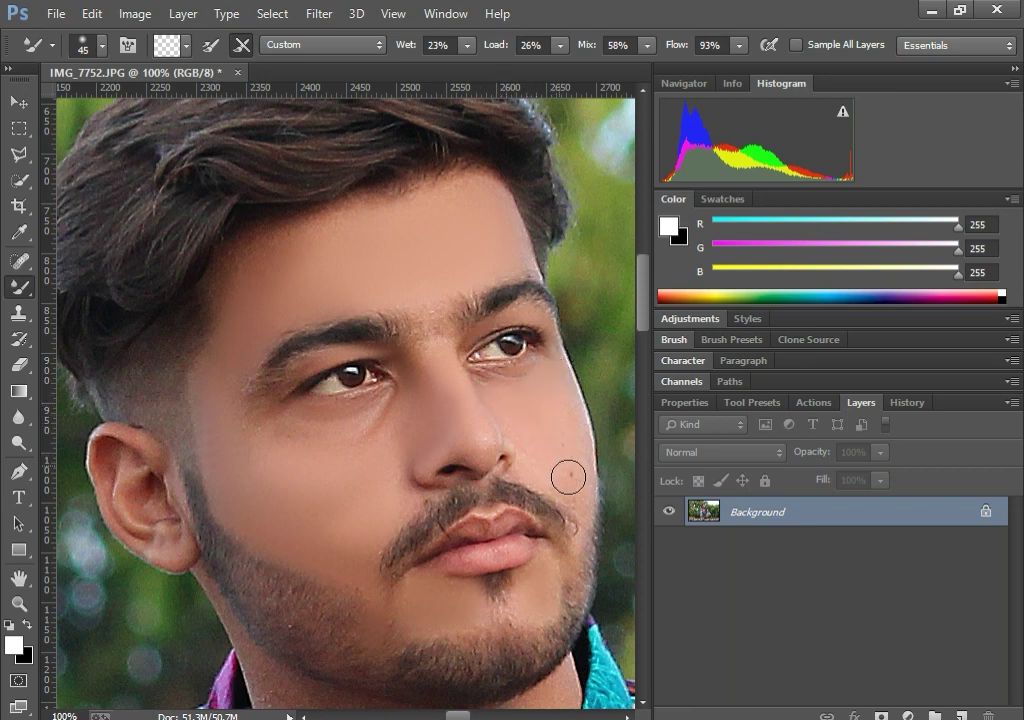
left_click_drag(569, 473, 567, 466)
key("bracketleft")
Step: Move down to the neck and blend its skin, resizing the Mixer Brush as needed
scroll(246, 425, "down", 3)
scroll(286, 432, "down", 4)
scroll(318, 446, "down", 2)
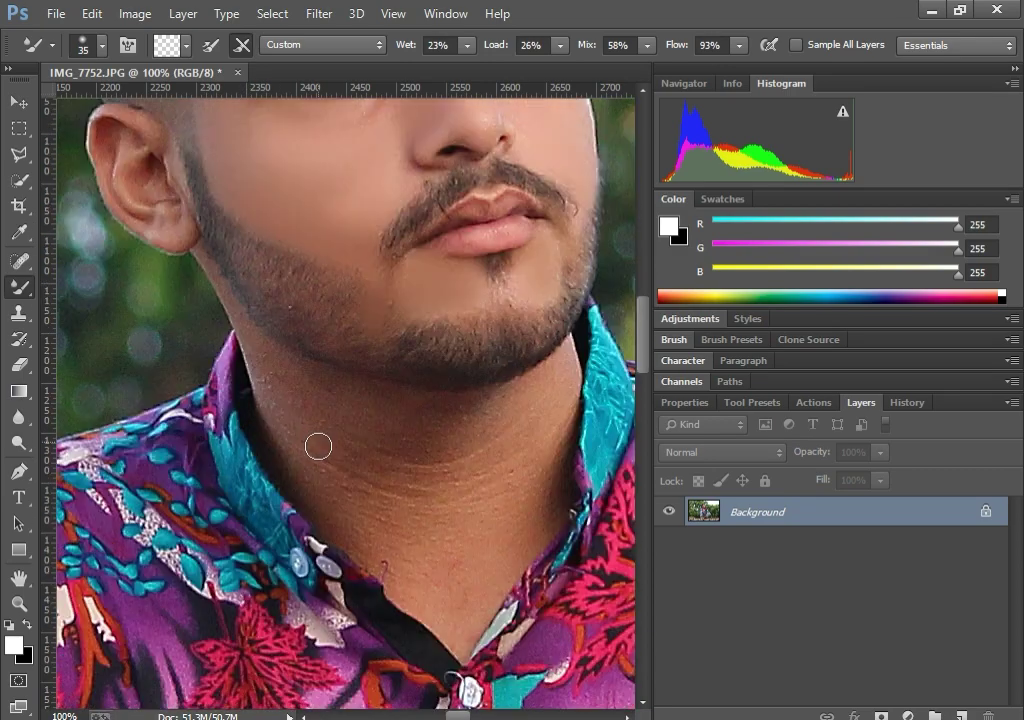
scroll(462, 469, "down", 2)
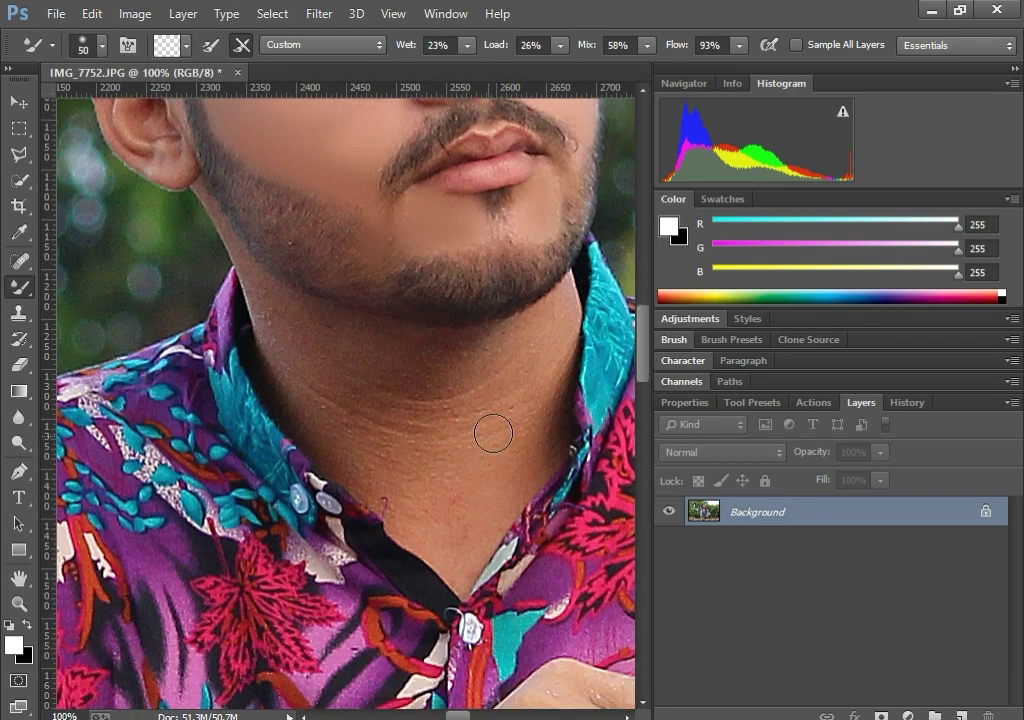
key("bracketright")
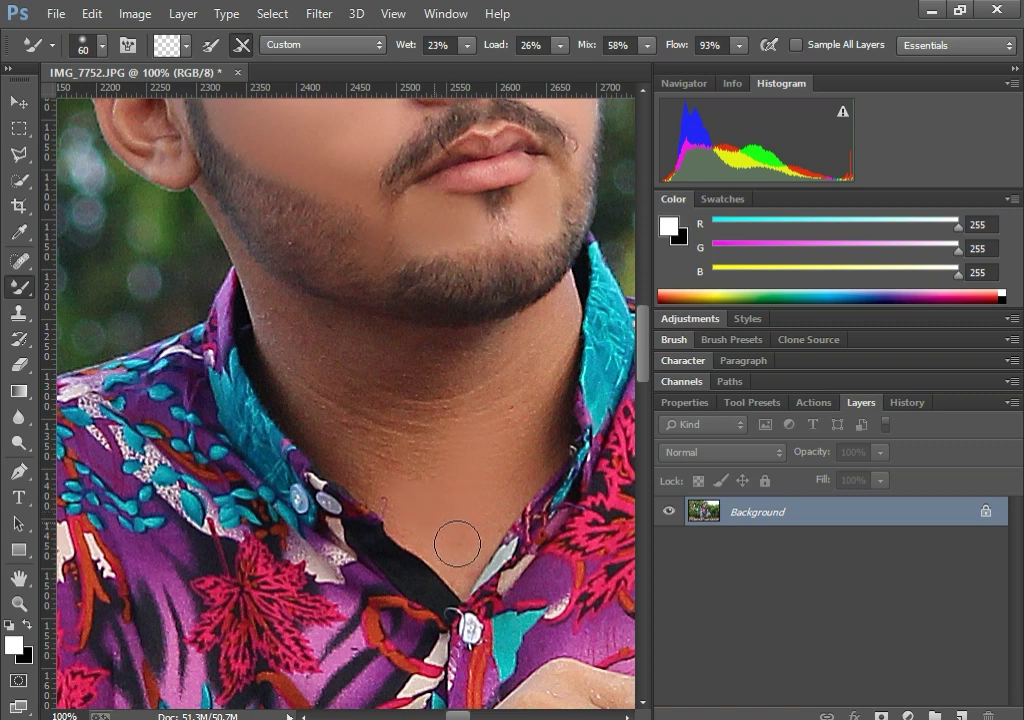
key("bracketleft")
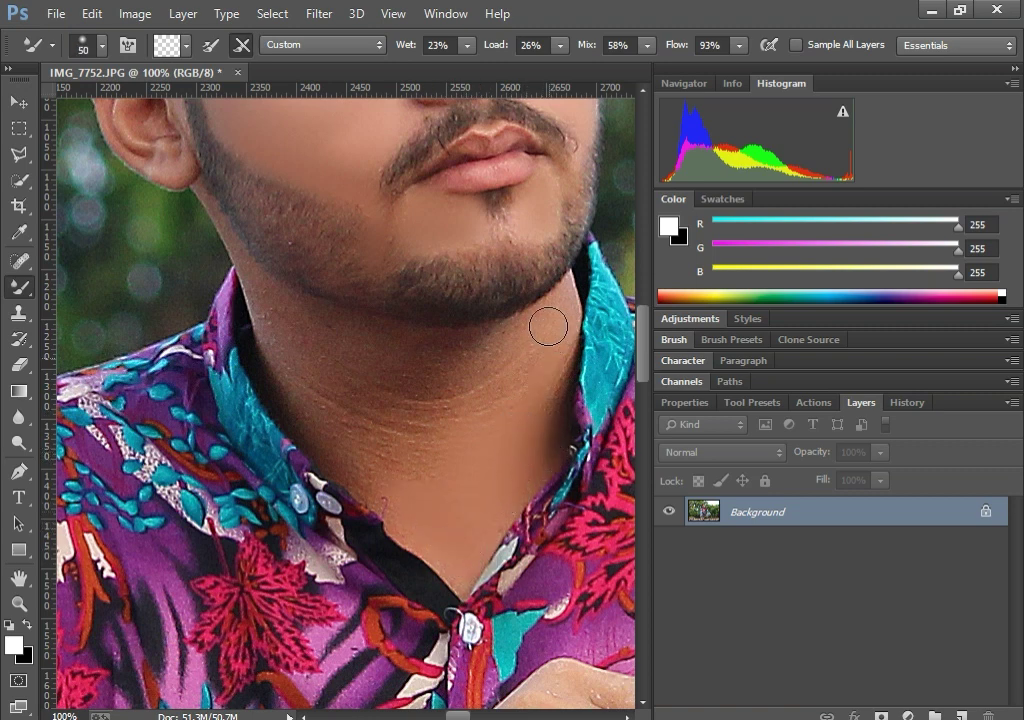
key("bracketleft")
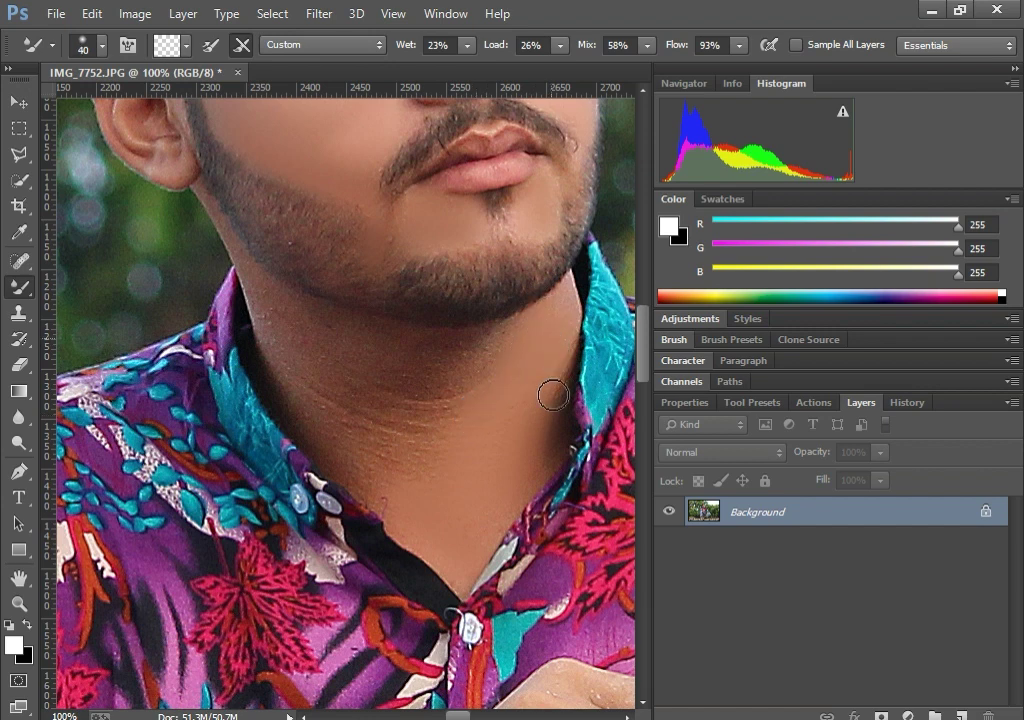
key("bracketright")
key("bracketright")
key("bracketright")
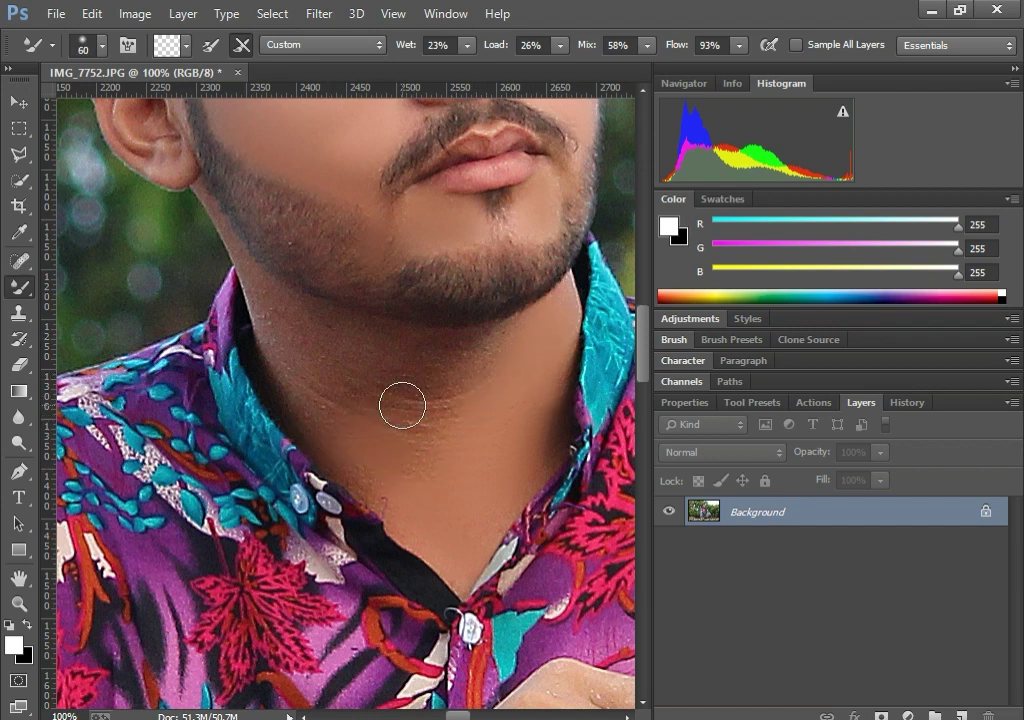
key("bracketleft")
key("bracketleft")
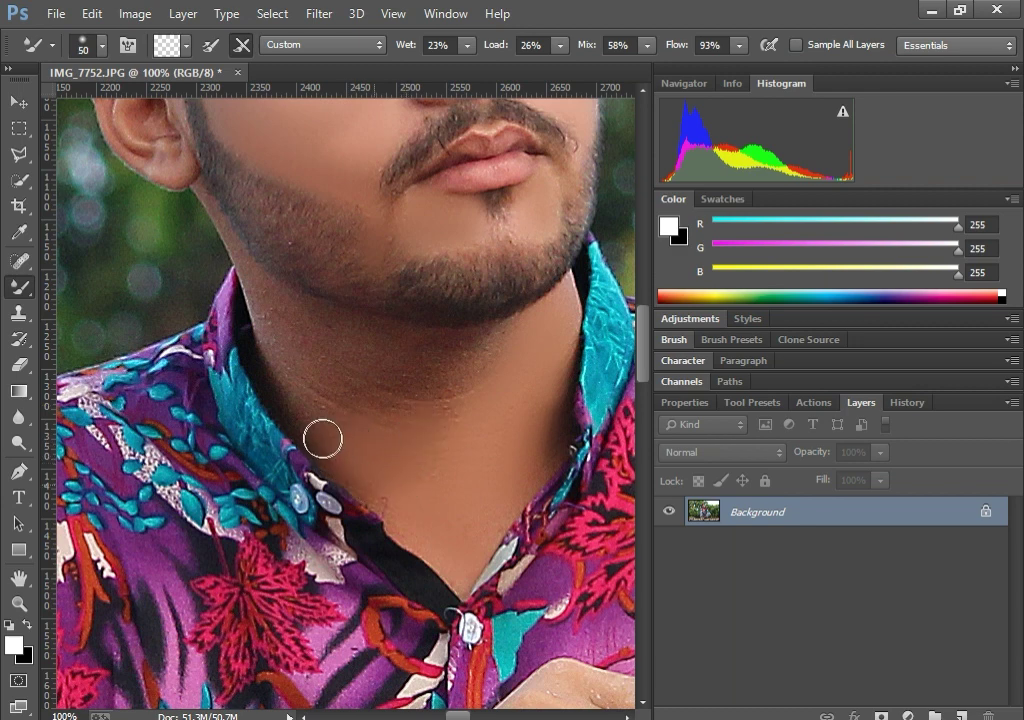
key("bracketright")
key("bracketright")
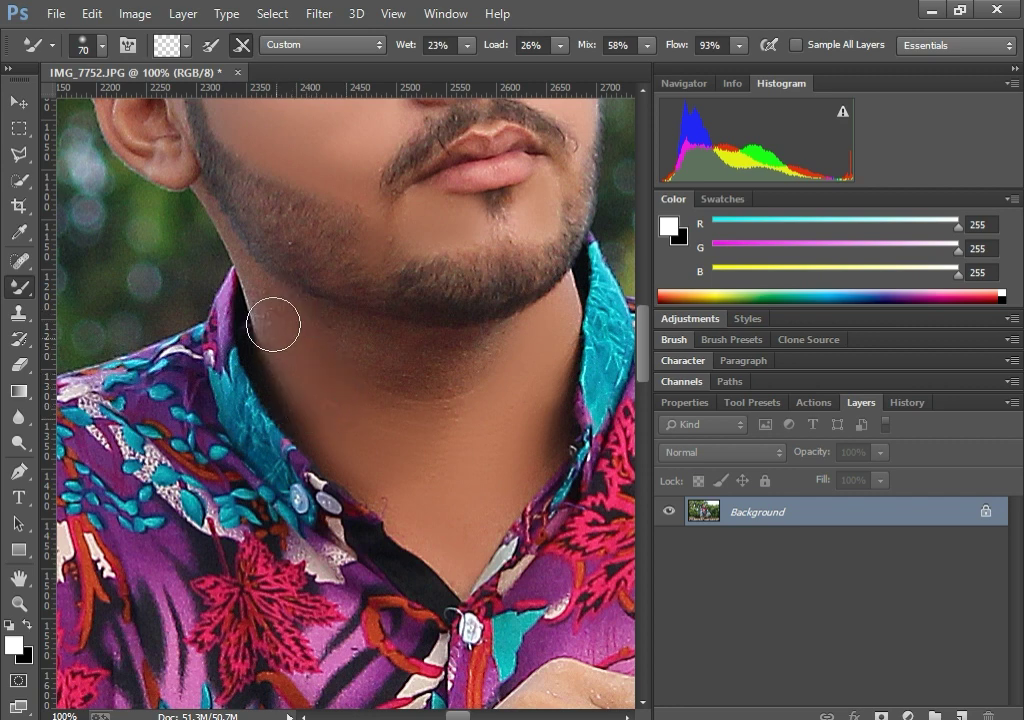
Step: Smooth the upper neck and around the ear, then zoom out and back to 66.7%
key("bracketleft")
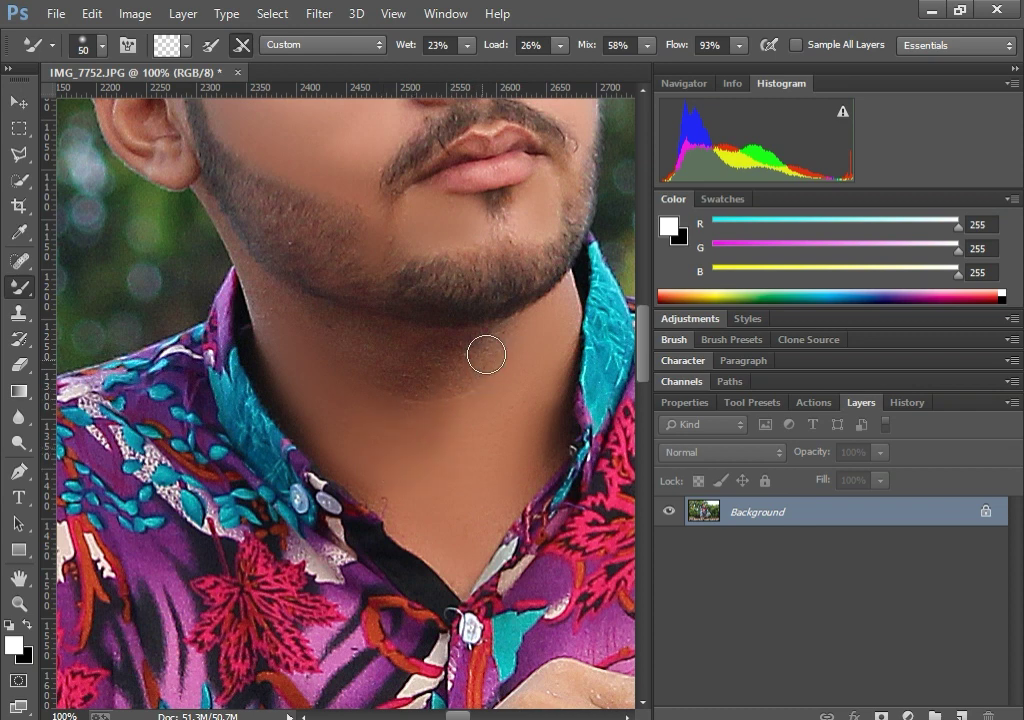
key("bracketleft")
key("bracketleft")
key("bracketright")
key("bracketright")
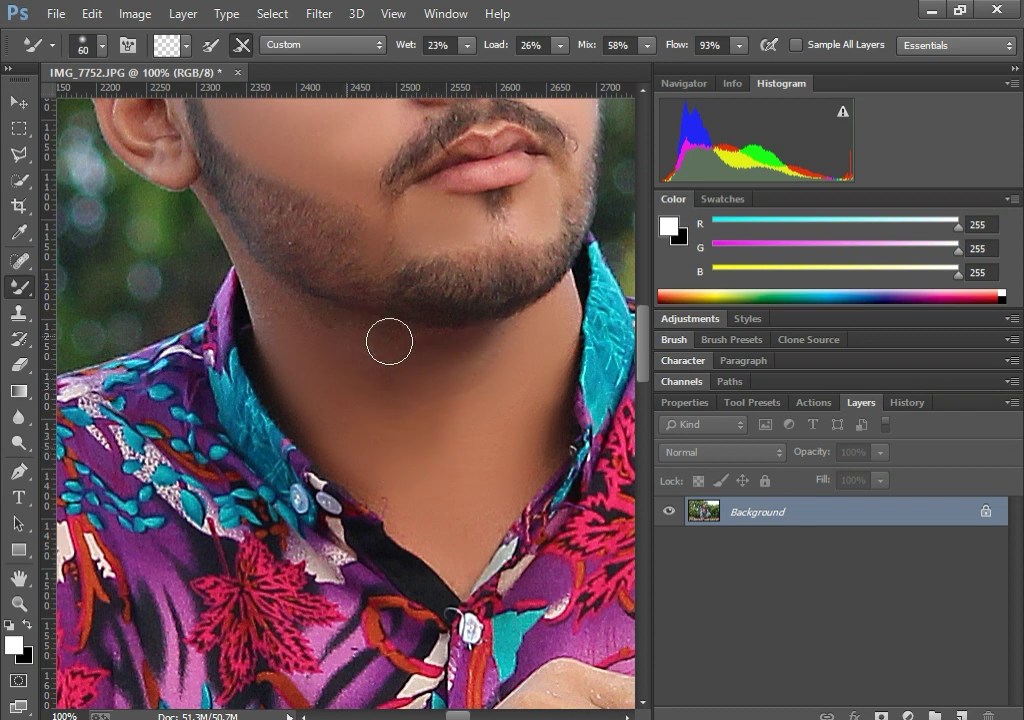
key("bracketleft")
key("bracketleft")
key("bracketleft")
key("bracketleft")
key("bracketleft")
key("bracketright")
key("bracketright")
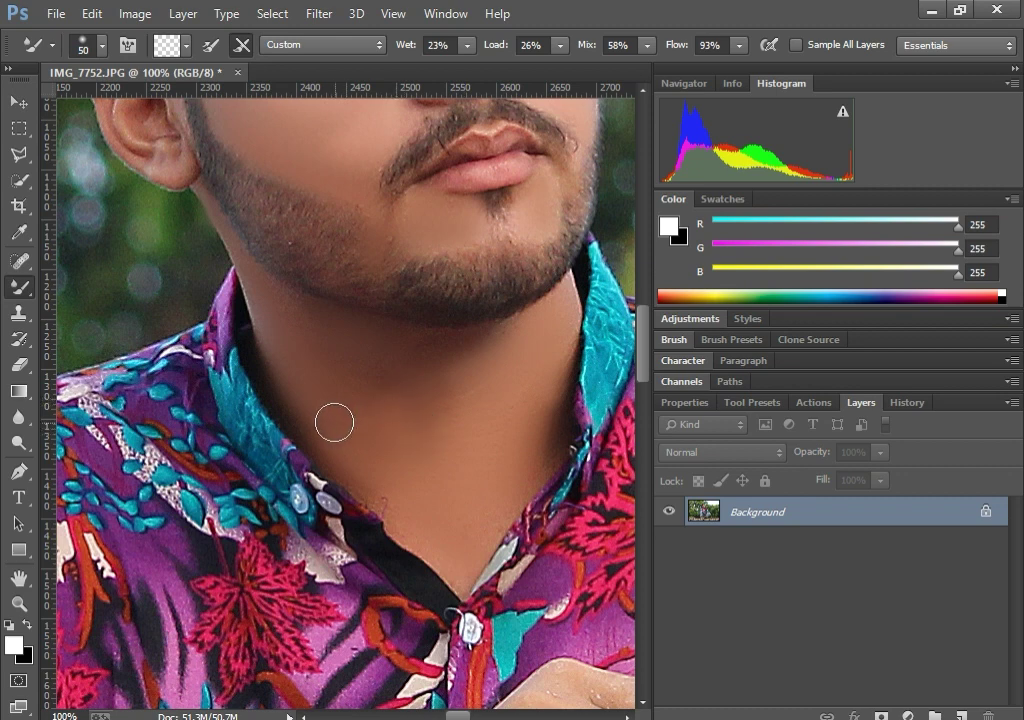
scroll(194, 379, "up", 3)
scroll(194, 379, "up", 4)
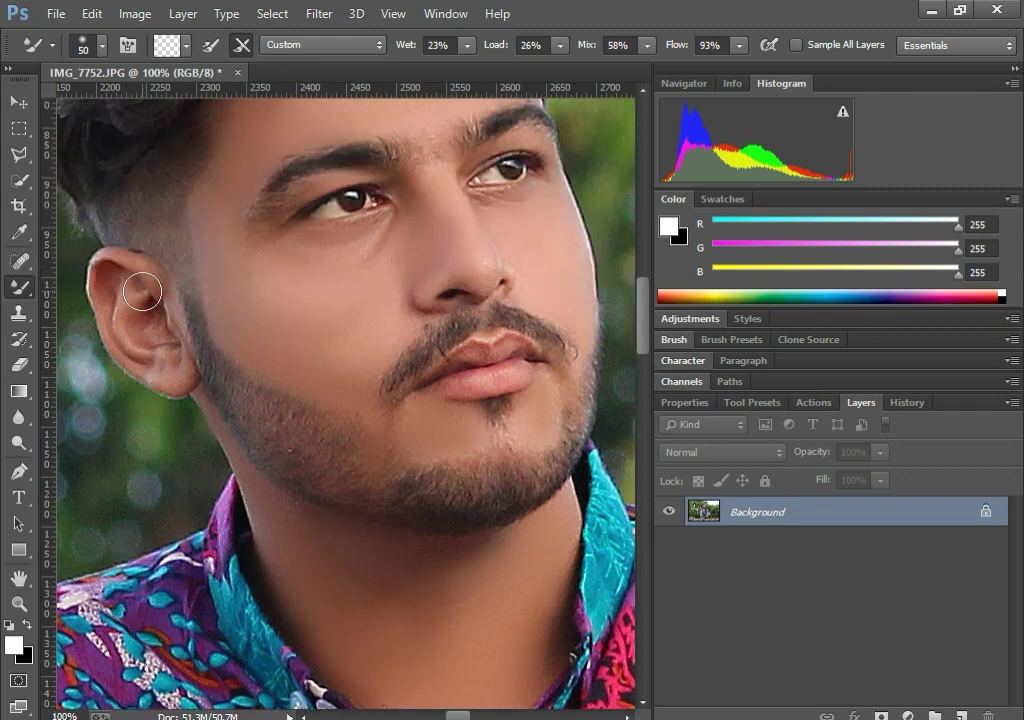
key("bracketleft")
key("bracketleft")
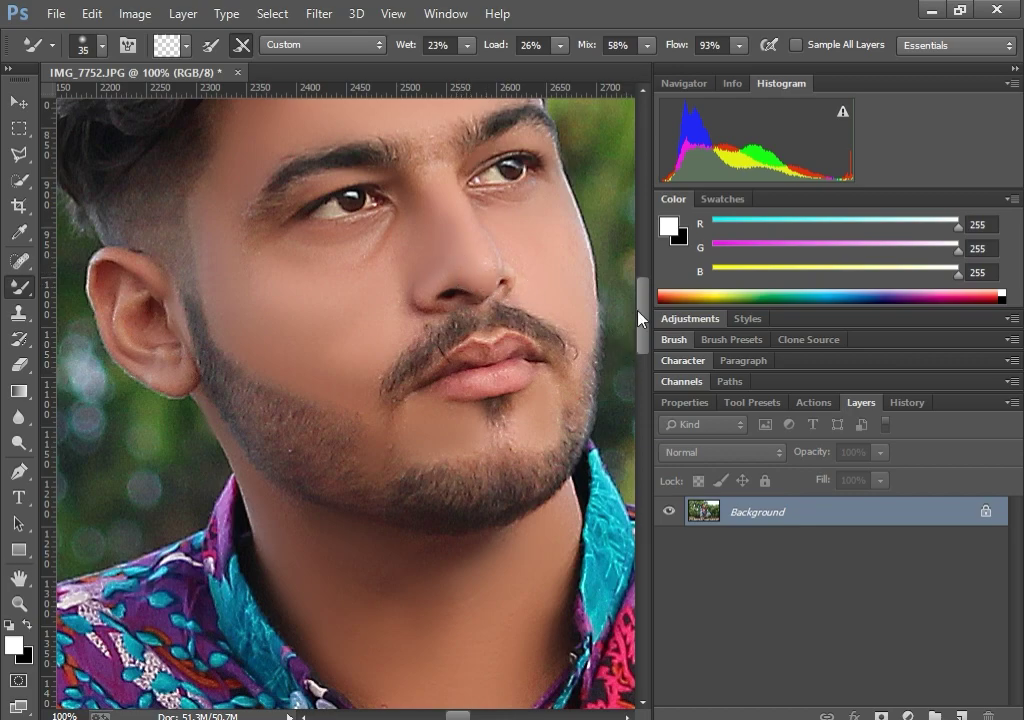
key("ctrl+minus")
key("ctrl+minus")
key("ctrl+minus")
key("ctrl+minus")
key("ctrl+plus")
key("ctrl+plus")
key("ctrl+plus")
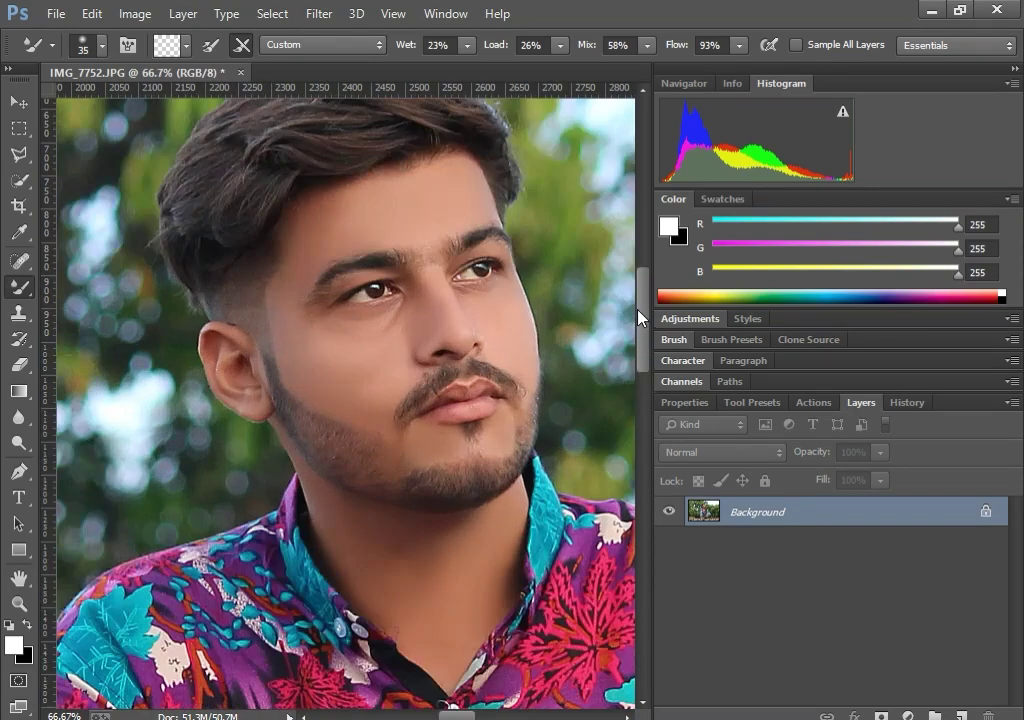
Step: Smooth the skin on the forearm and wrist near the bracelet with the Mixer Brush
scroll(250, 354, "down", 3)
scroll(255, 355, "down", 3)
scroll(255, 355, "down", 2)
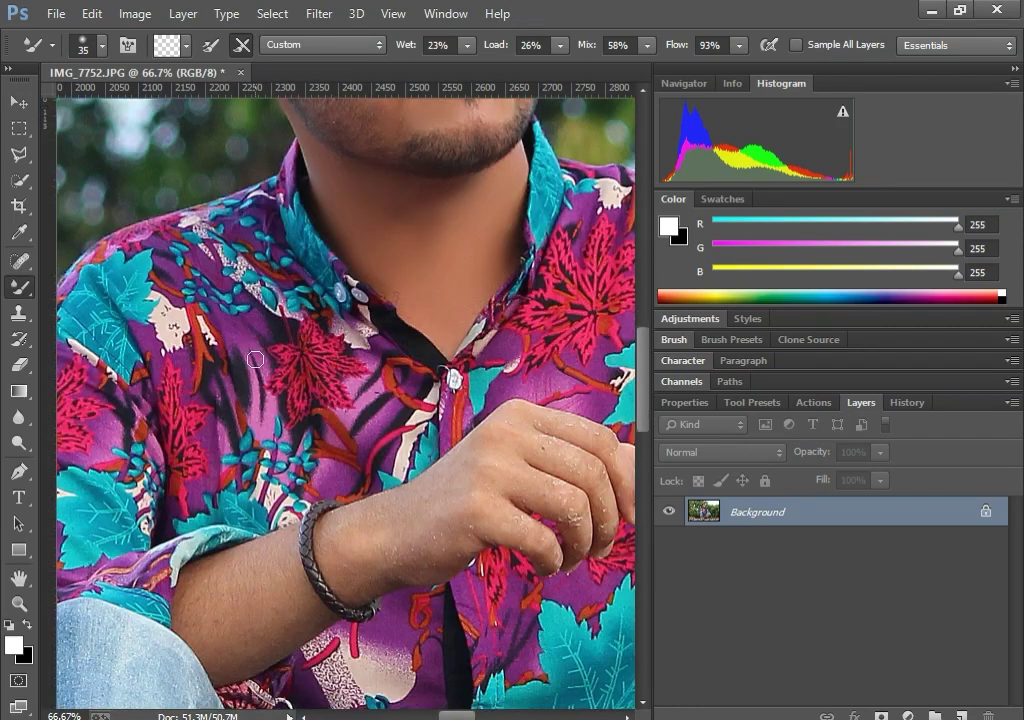
scroll(250, 360, "down", 1)
scroll(238, 374, "down", 1)
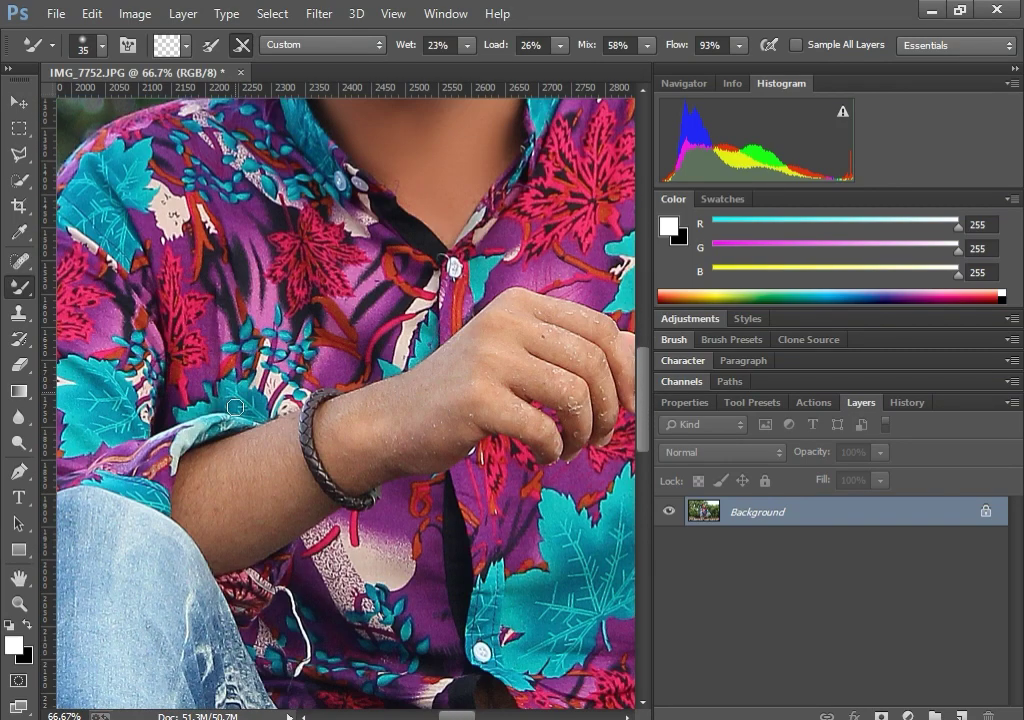
key("bracketright")
key("bracketright")
key("bracketright")
key("bracketright")
key("bracketright")
key("bracketright")
key("bracketleft")
mouse_move(258, 453)
left_mouse_down()
mouse_move(210, 507)
mouse_move(226, 473)
mouse_move(267, 482)
mouse_move(217, 539)
mouse_move(194, 489)
mouse_move(230, 450)
mouse_move(286, 439)
left_mouse_up()
key("bracketleft")
key("bracketleft")
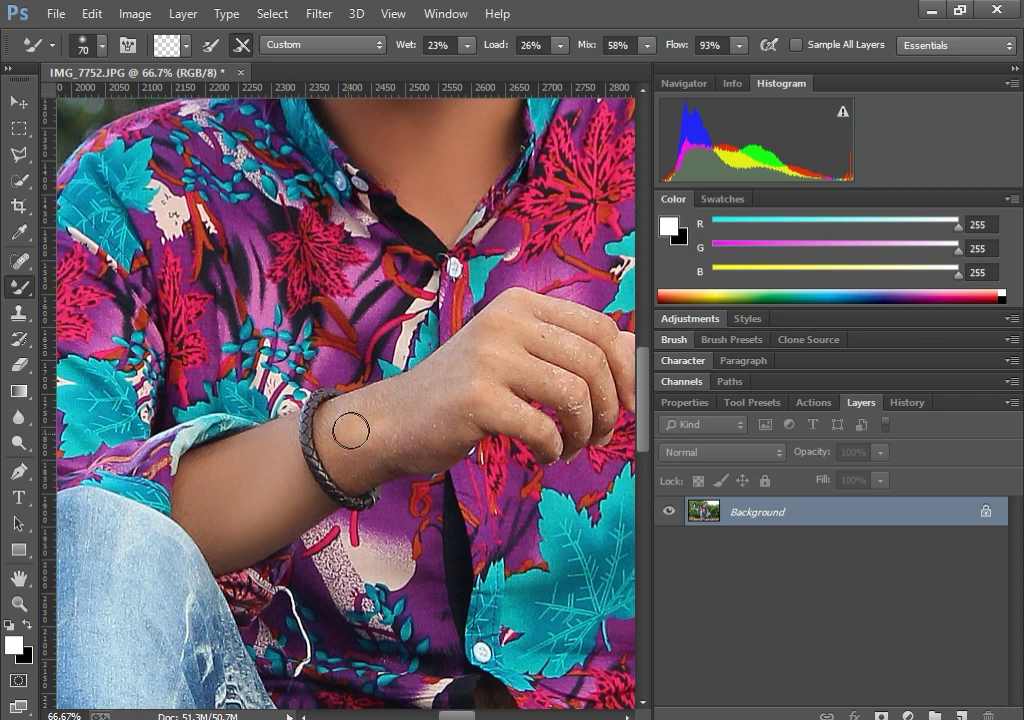
key("bracketleft")
mouse_move(351, 462)
left_mouse_down()
mouse_move(437, 418)
mouse_move(407, 452)
left_mouse_up()
Step: Smooth the back of the hand and the fingers with progressively smaller brushes
key("bracketright")
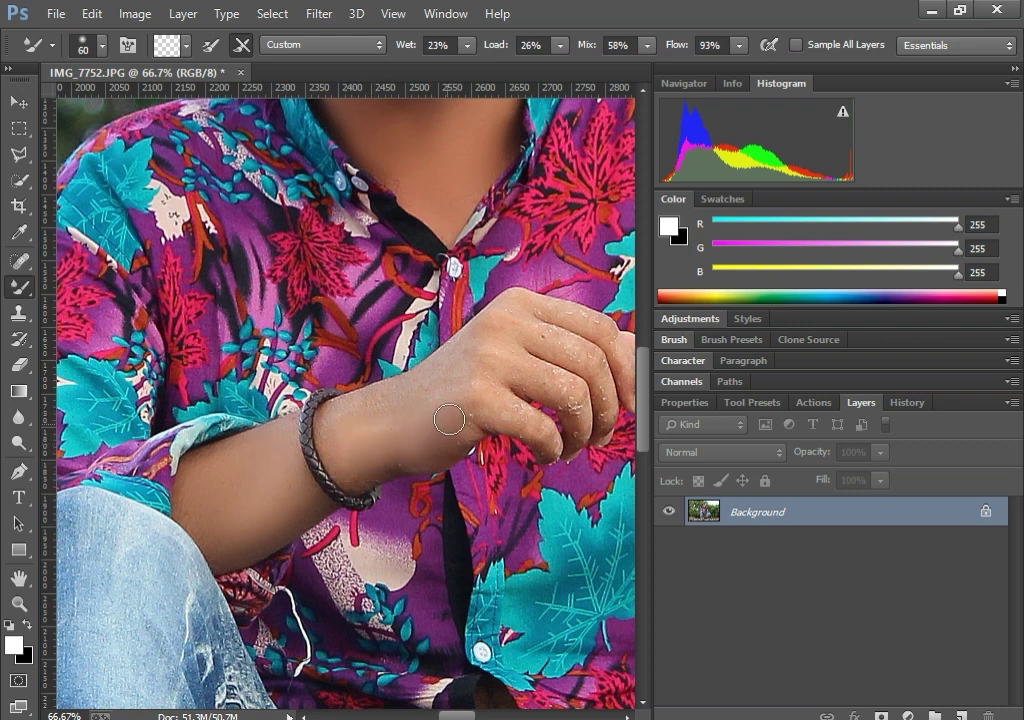
left_click_drag(403, 399, 473, 354)
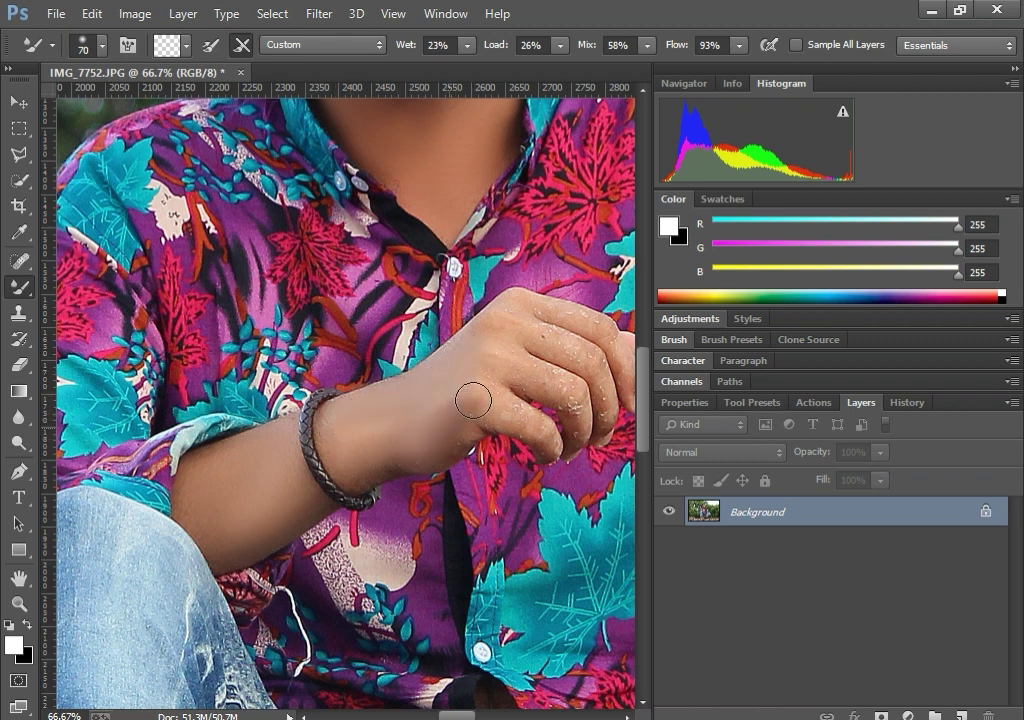
key("bracketleft")
key("bracketleft")
mouse_move(581, 427)
left_mouse_down()
mouse_move(519, 341)
mouse_move(587, 347)
mouse_move(548, 333)
mouse_move(599, 382)
left_mouse_up()
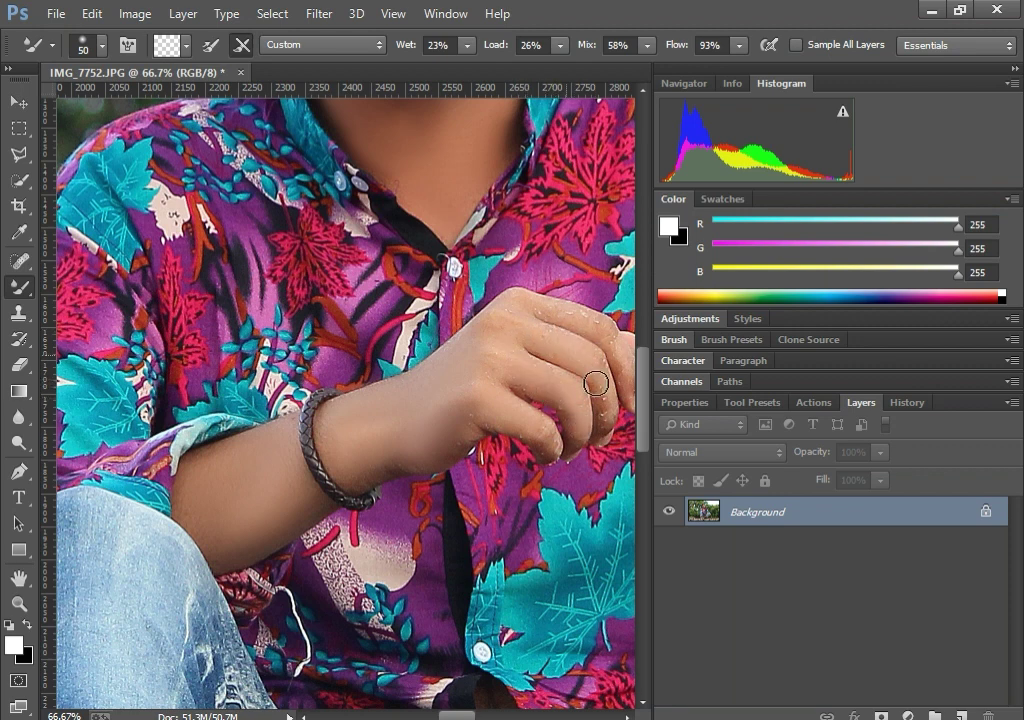
key("bracketleft")
left_click_drag(544, 297, 553, 304)
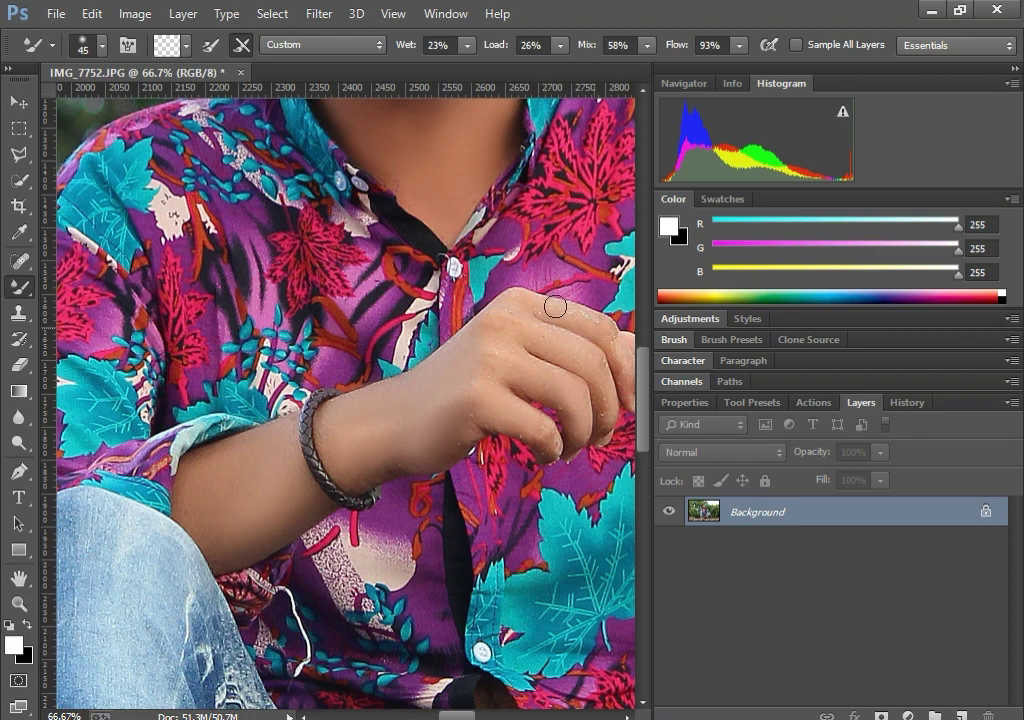
Step: Smooth the hand resting on the knee, then zoom out to the whole photo
scroll(462, 708, "right", 5)
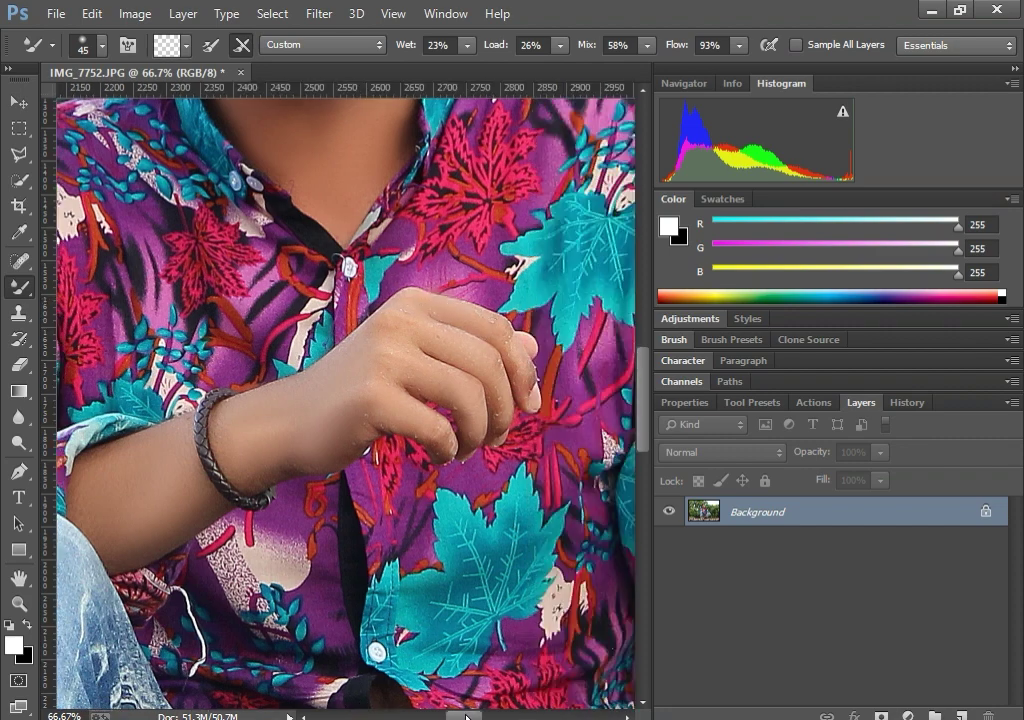
key("bracketleft")
key("bracketleft")
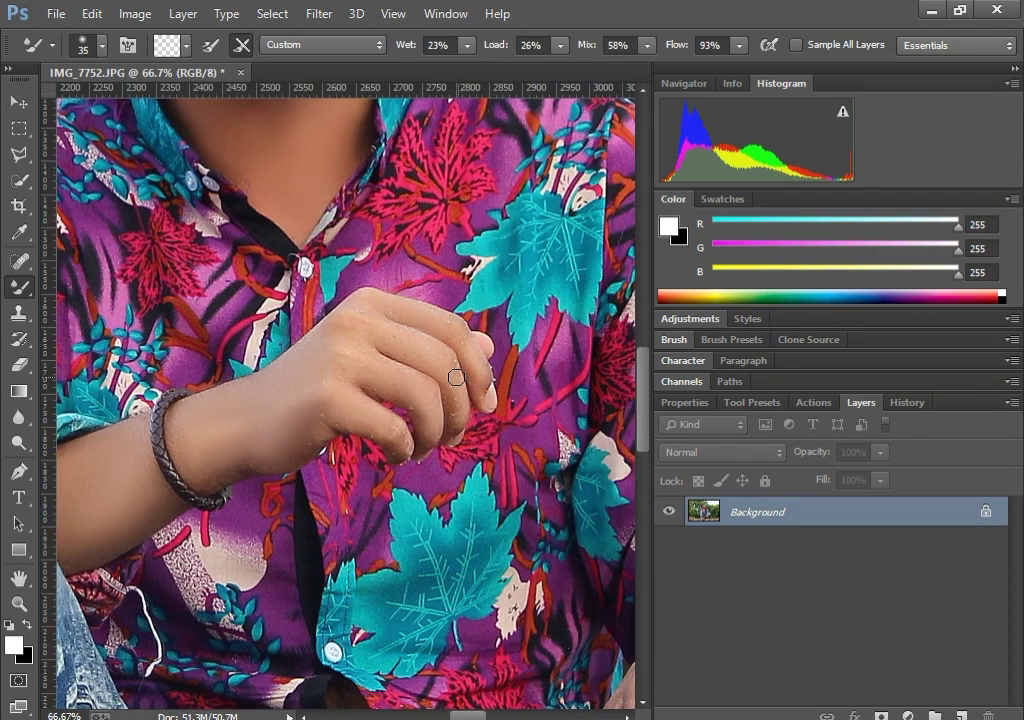
scroll(474, 716, "right", 5)
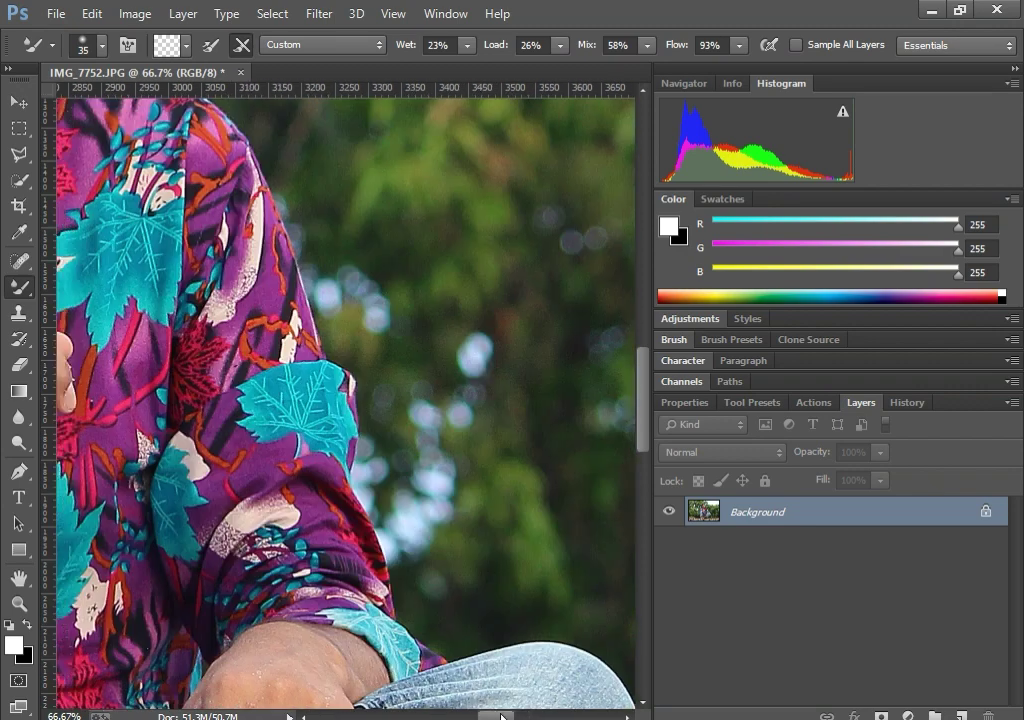
scroll(340, 500, "down", 3)
scroll(340, 540, "down", 2)
key("bracketright")
key("bracketright")
key("bracketright")
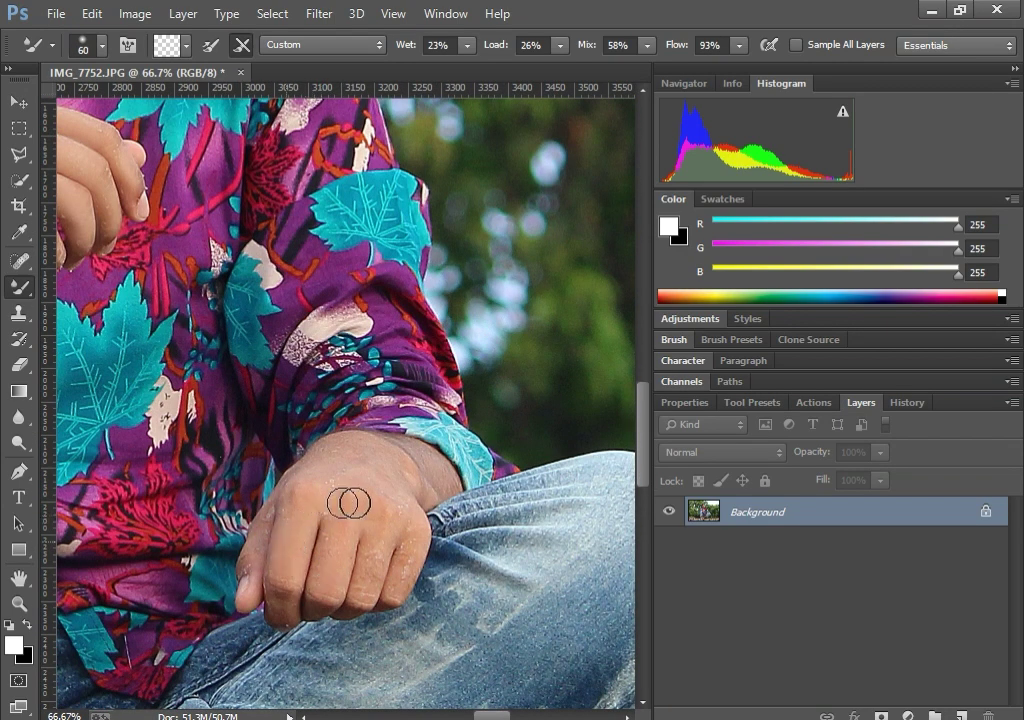
key("bracketleft")
key("bracketleft")
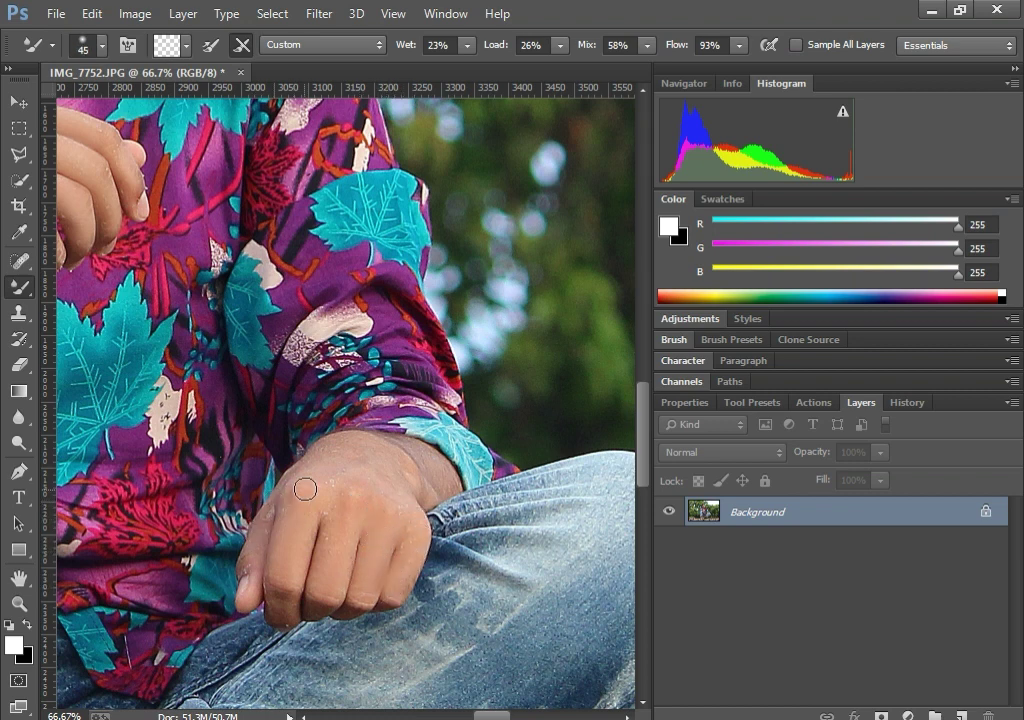
key("bracketright")
key("bracketleft")
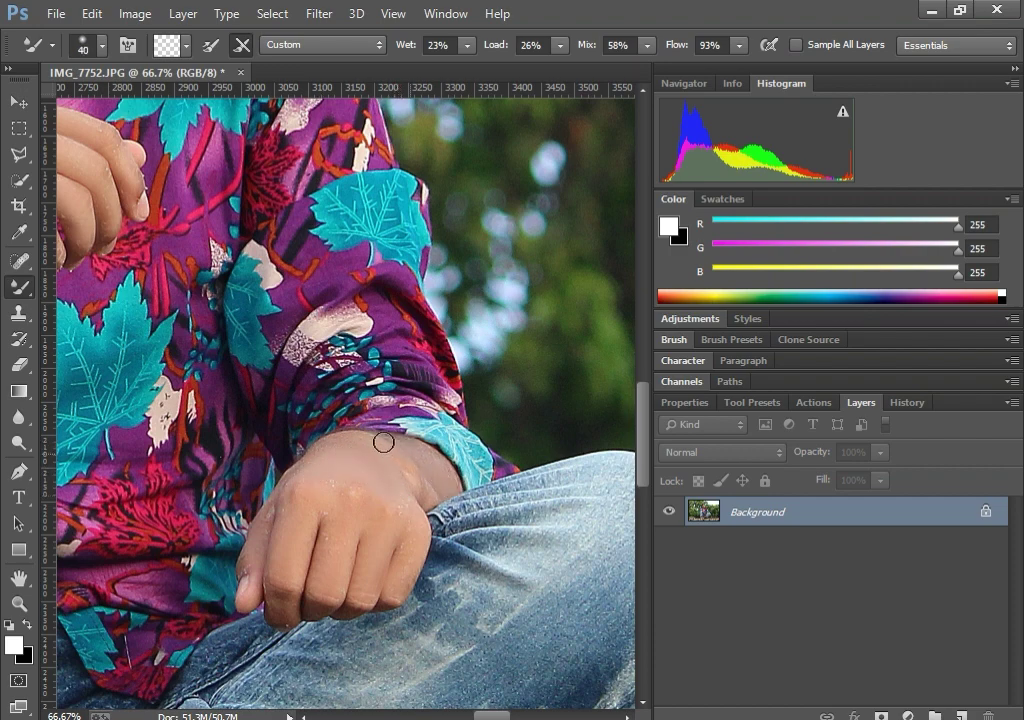
key("ctrl+minus")
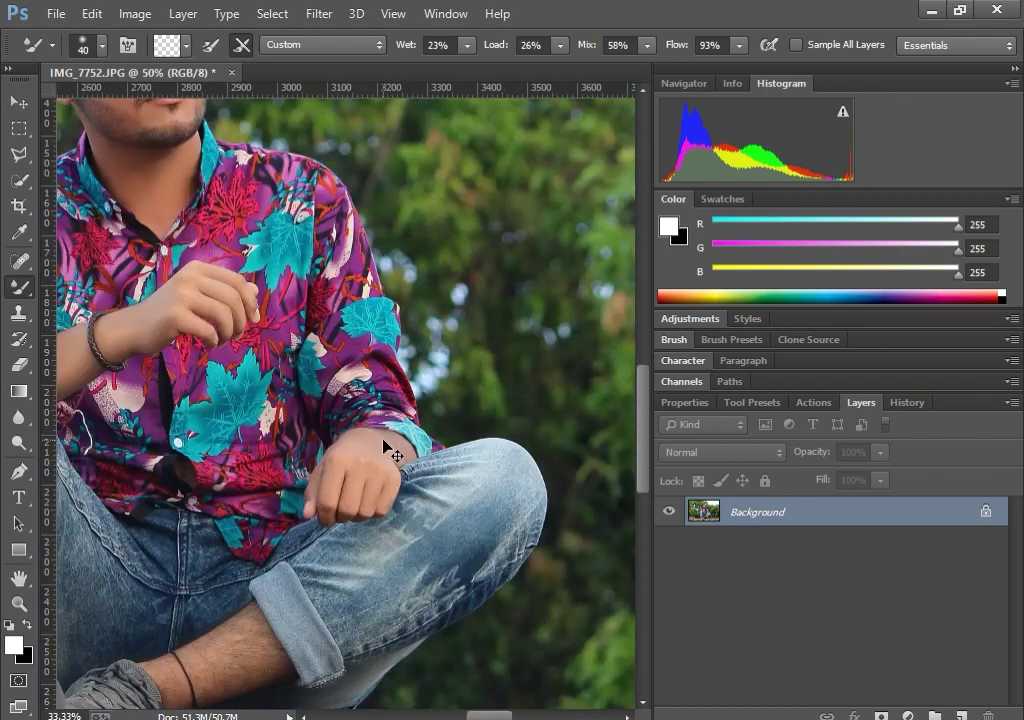
key("ctrl+minus")
key("ctrl+minus")
key("ctrl+minus")
key("ctrl+minus")
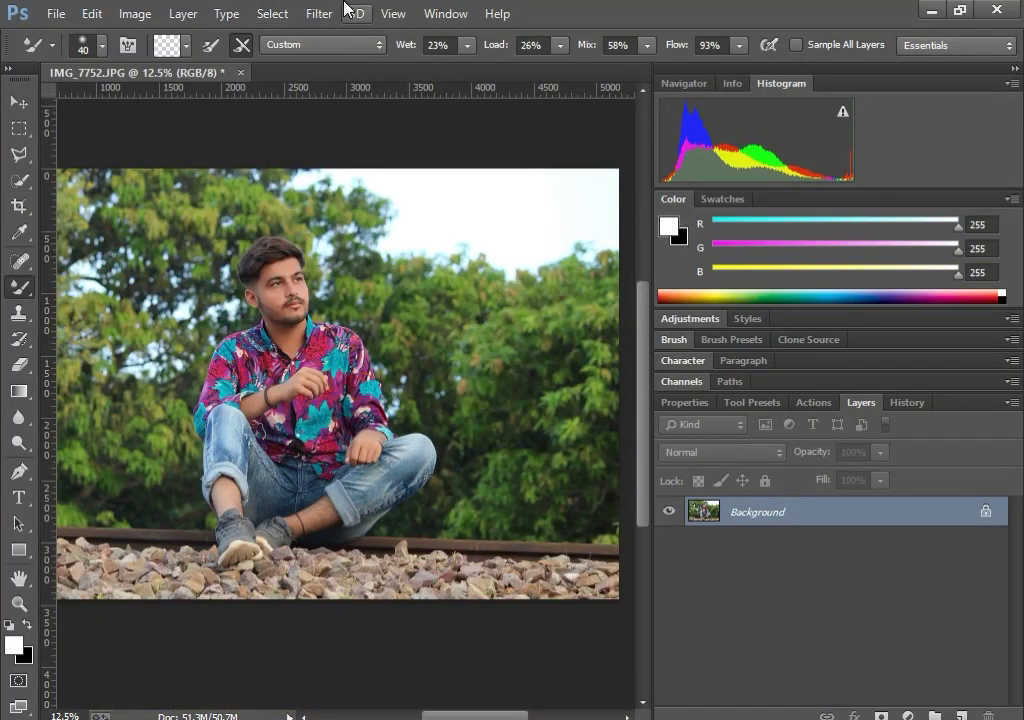
Step: Run Imagenomic Noiseware Professional with default settings, previewing the face before applying
left_click(330, 11)
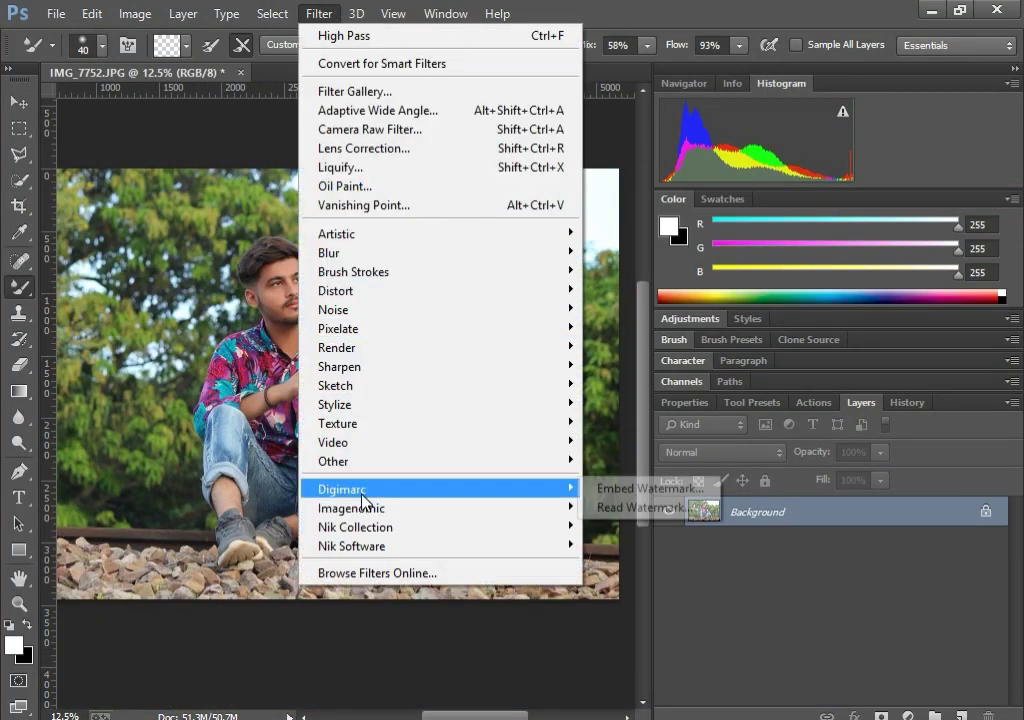
mouse_move(352, 508)
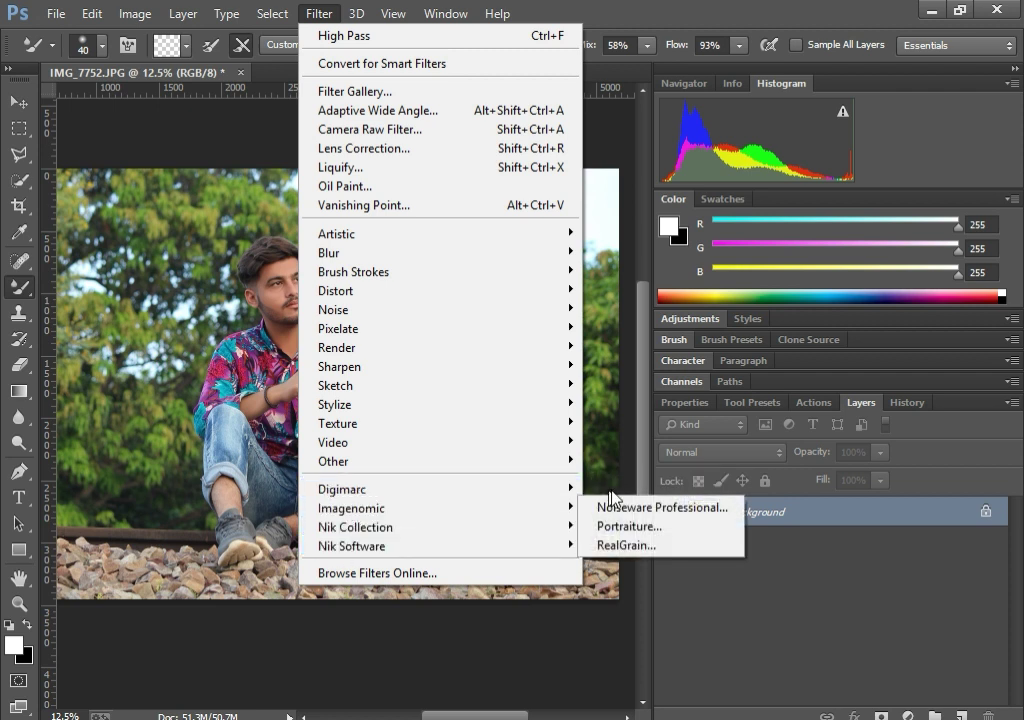
left_click(650, 510)
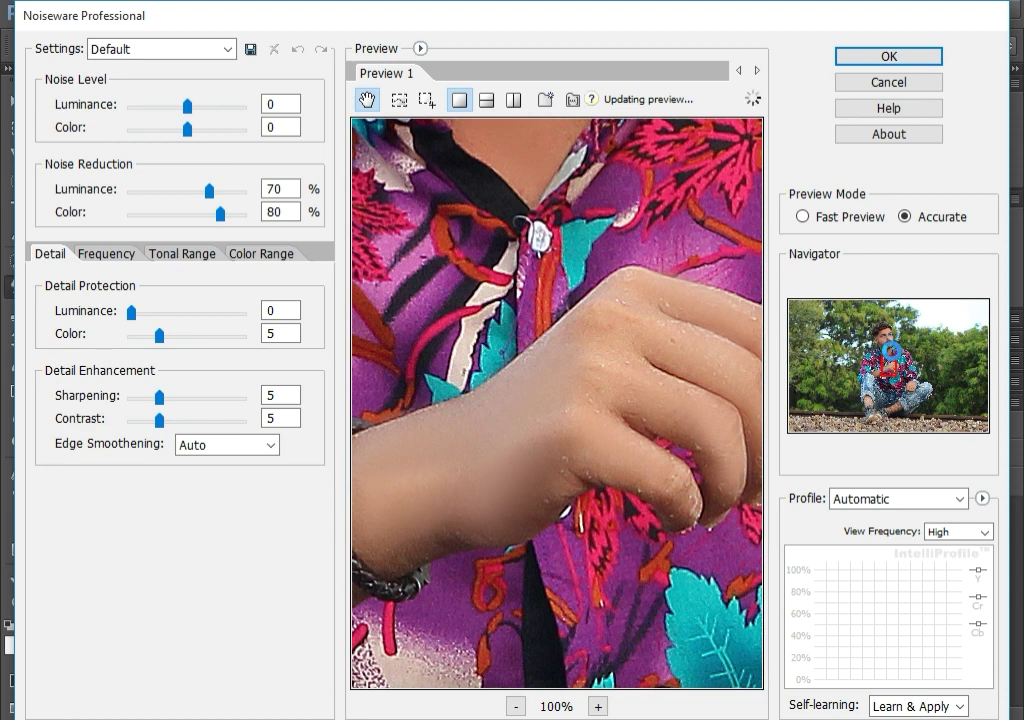
left_click_drag(885, 337, 889, 338)
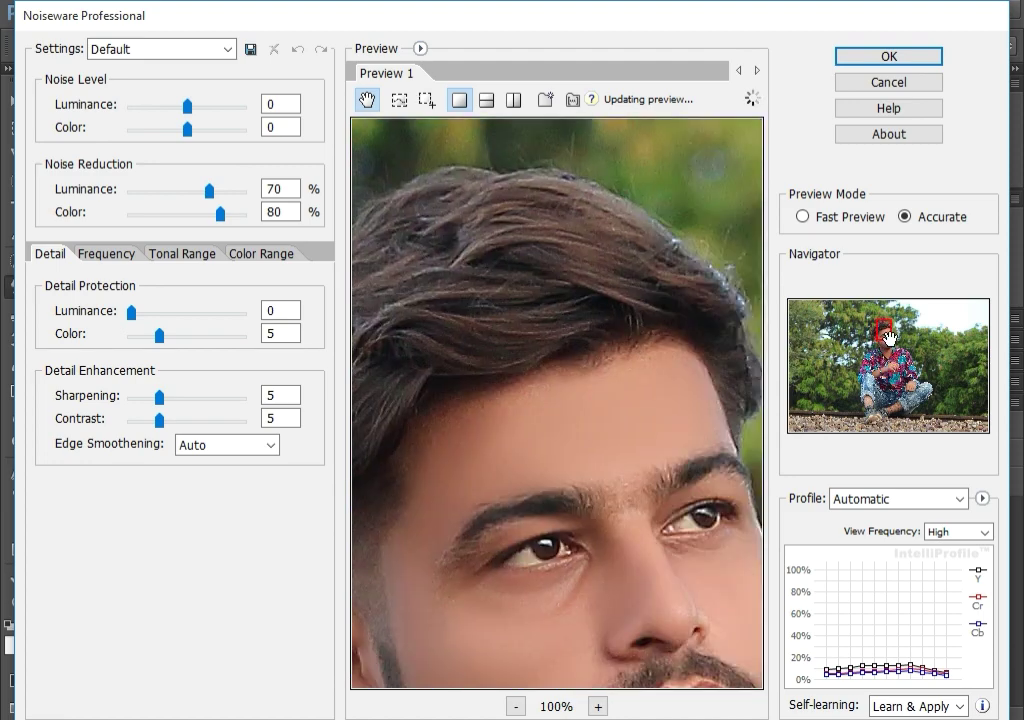
scroll(889, 338, "down", 1)
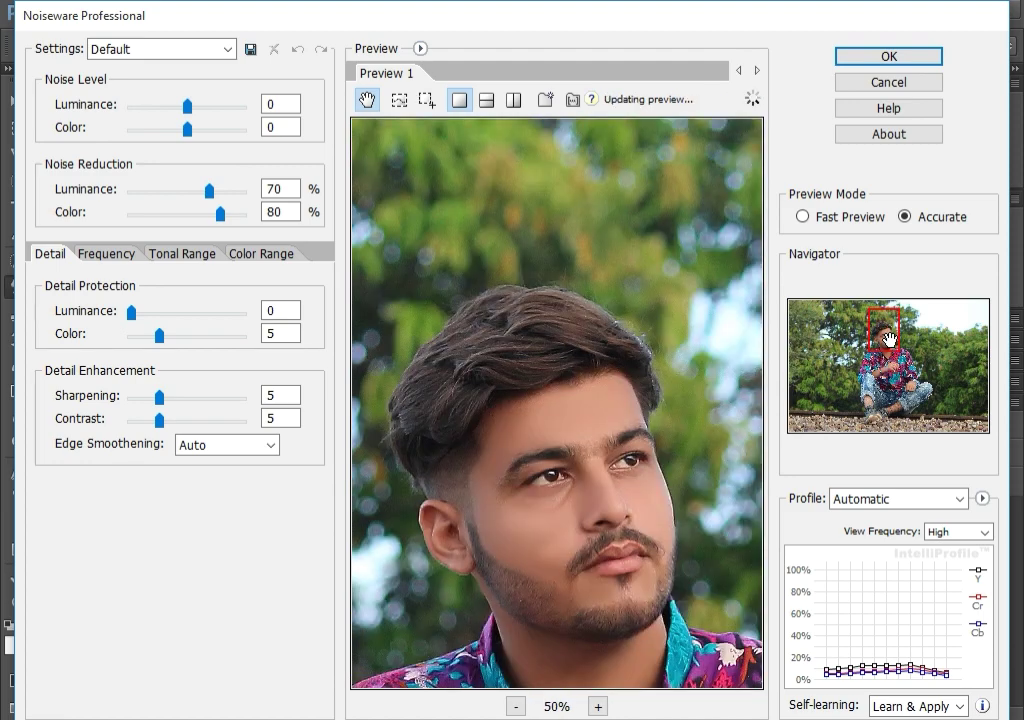
left_click(911, 55)
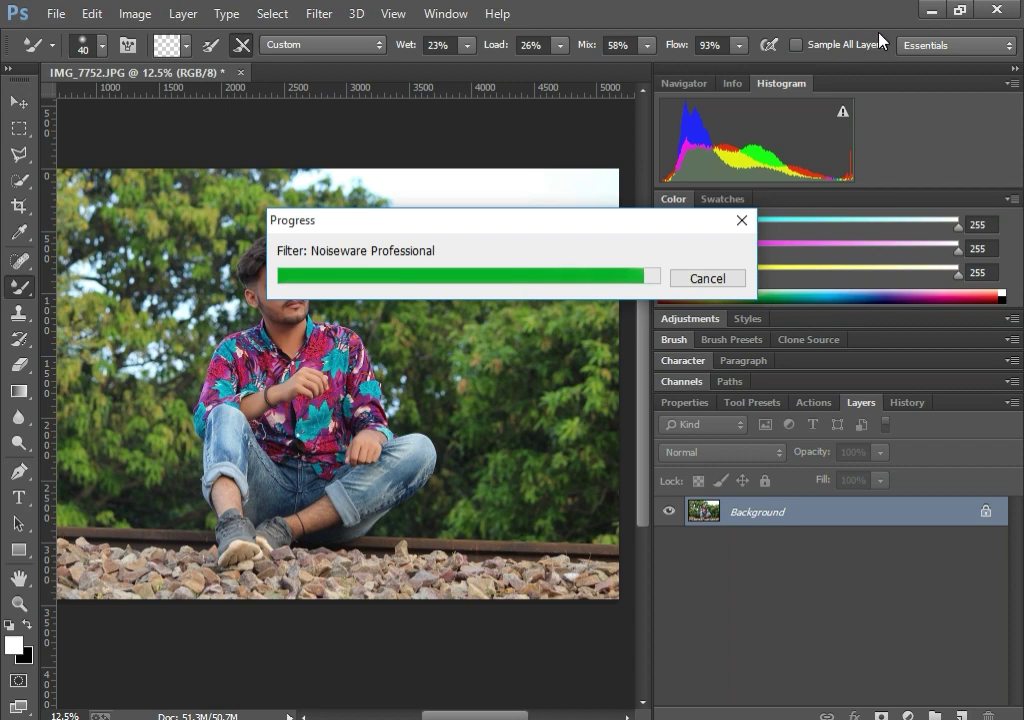
Step: In the Camera Raw Filter, set Blacks to -10 and Clarity to +43
key("ctrl+minus")
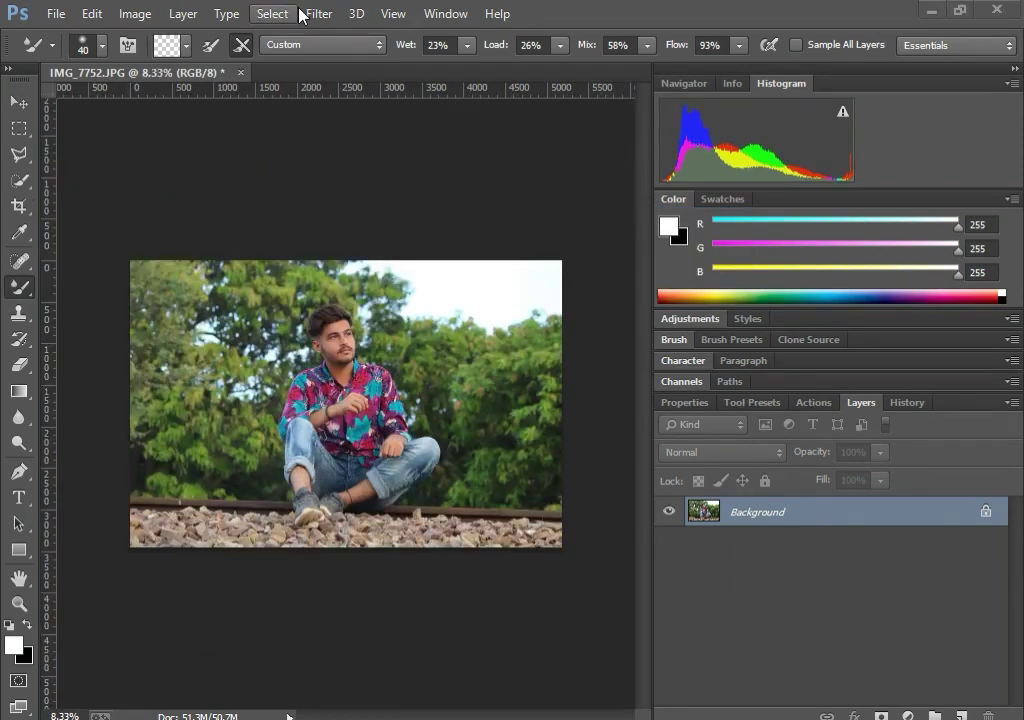
left_click(318, 13)
key("Escape")
left_click(272, 13)
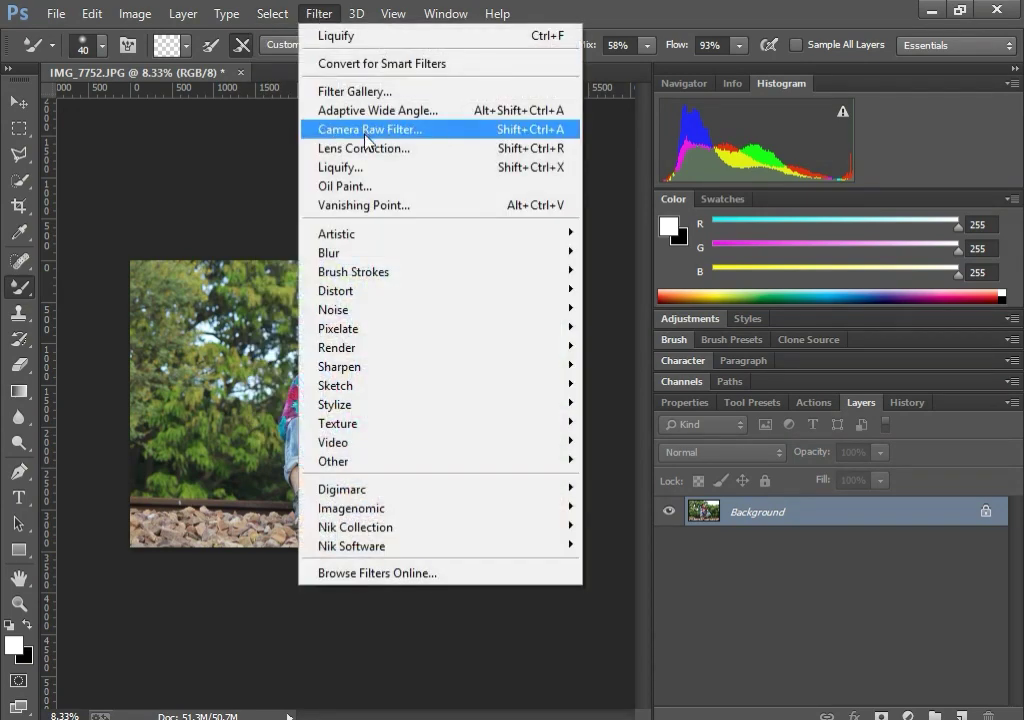
left_click(358, 130)
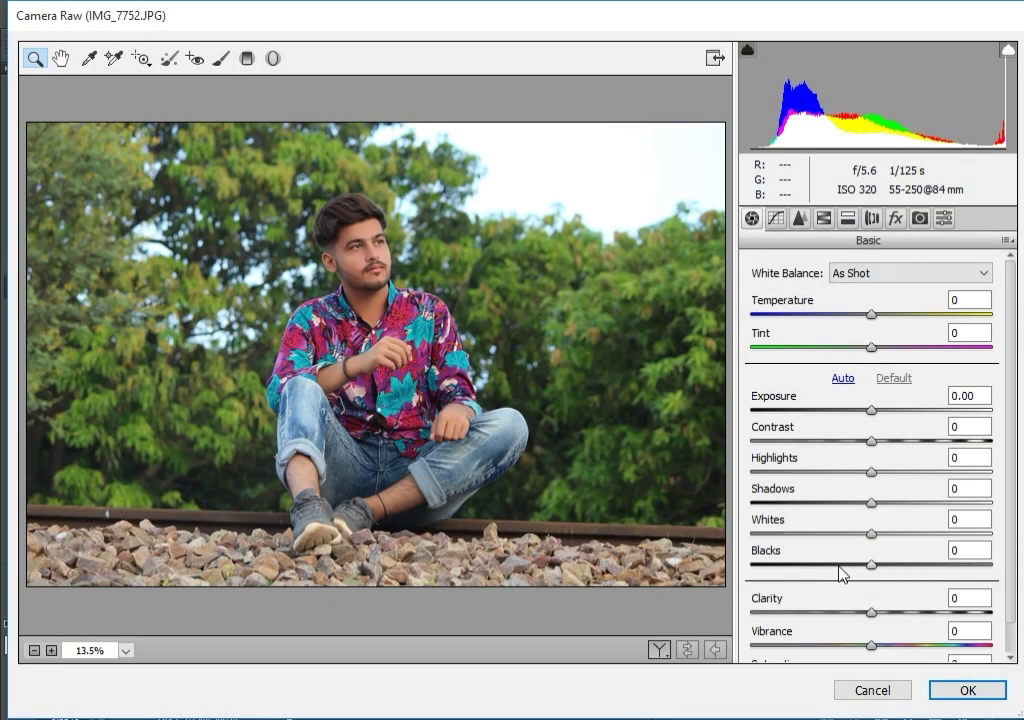
mouse_move(918, 564)
left_mouse_down()
mouse_move(927, 565)
mouse_move(863, 566)
left_mouse_up()
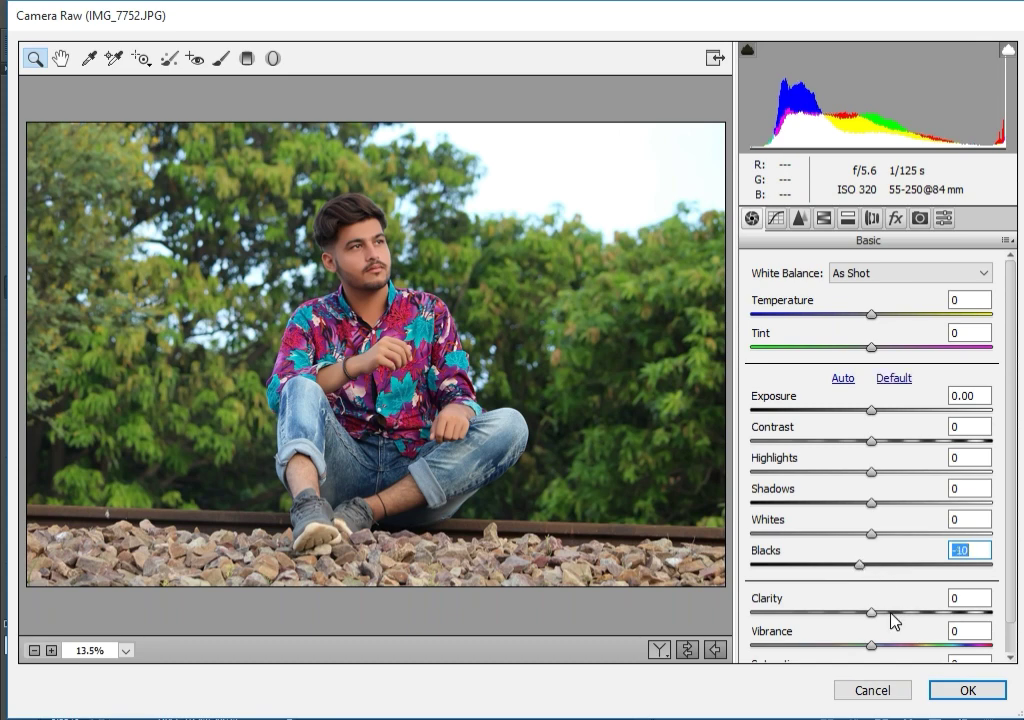
mouse_move(893, 621)
left_mouse_down()
mouse_move(933, 618)
mouse_move(921, 615)
left_mouse_up()
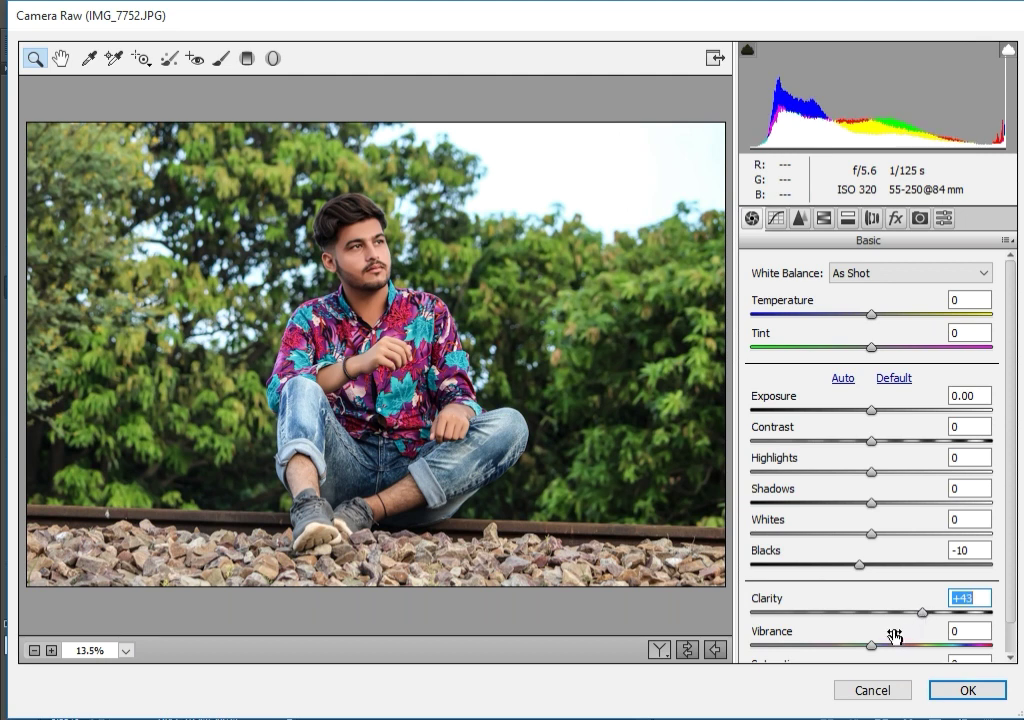
Step: Set Vibrance to +80, Whites to +20 and Shadows to +94
left_click_drag(910, 642, 987, 650)
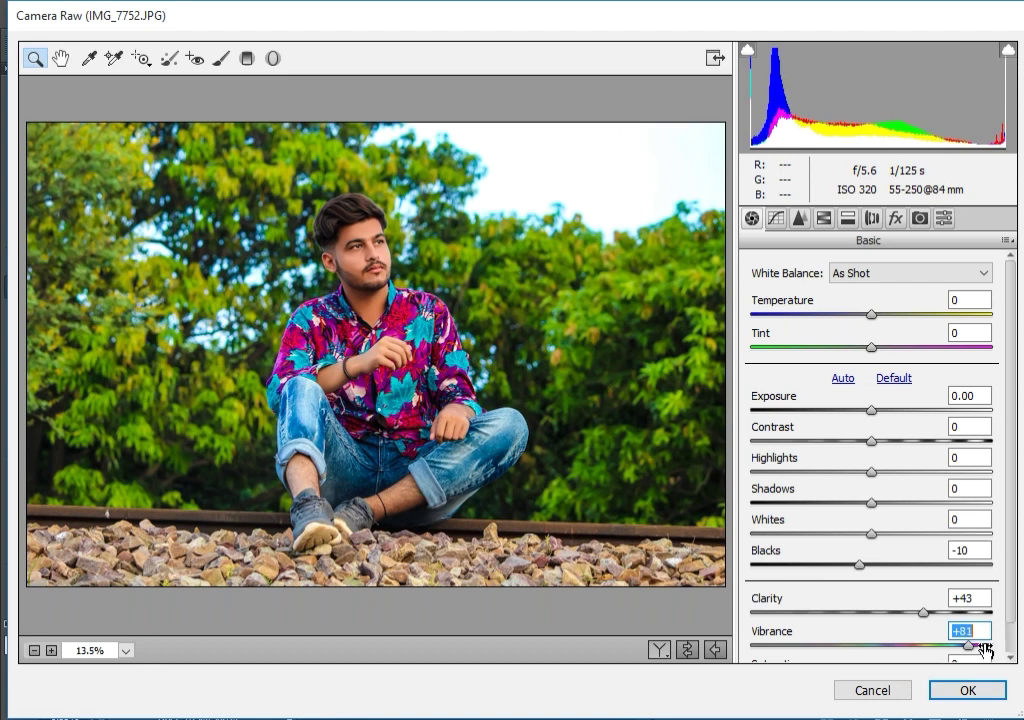
left_click(979, 631)
key("BackSpace")
type("0")
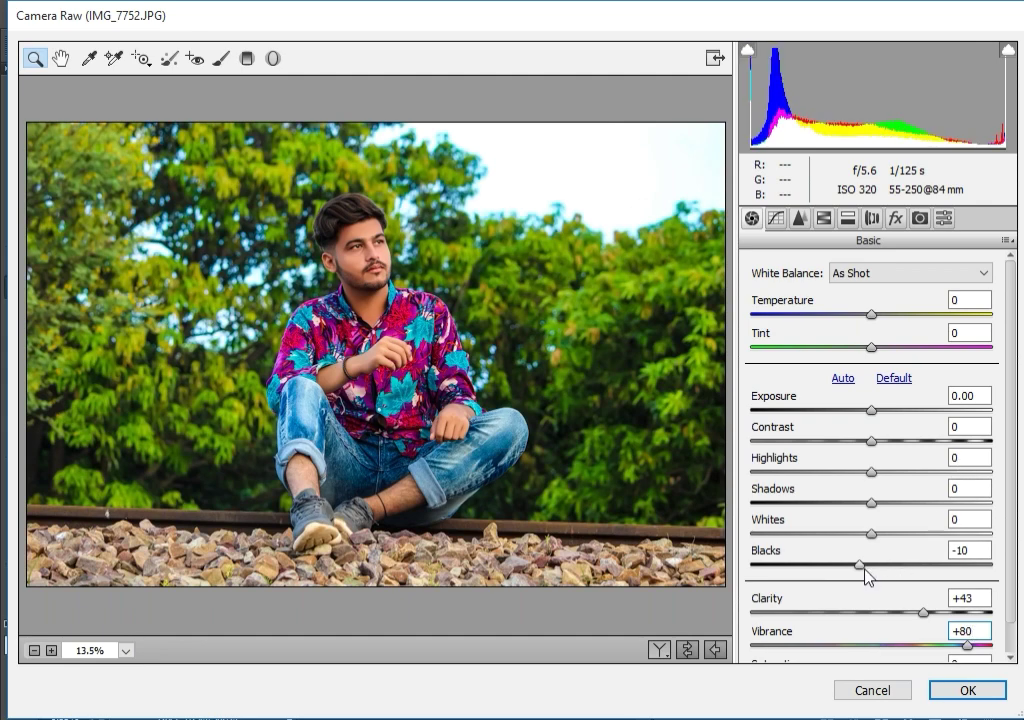
left_click_drag(871, 533, 938, 534)
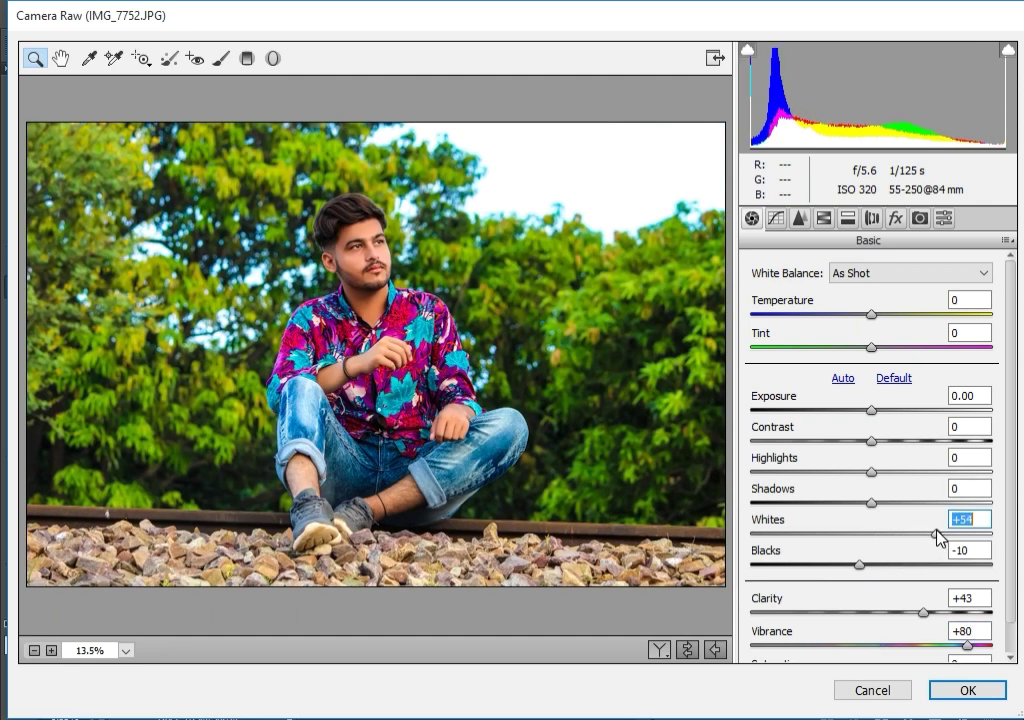
left_click_drag(938, 536, 894, 534)
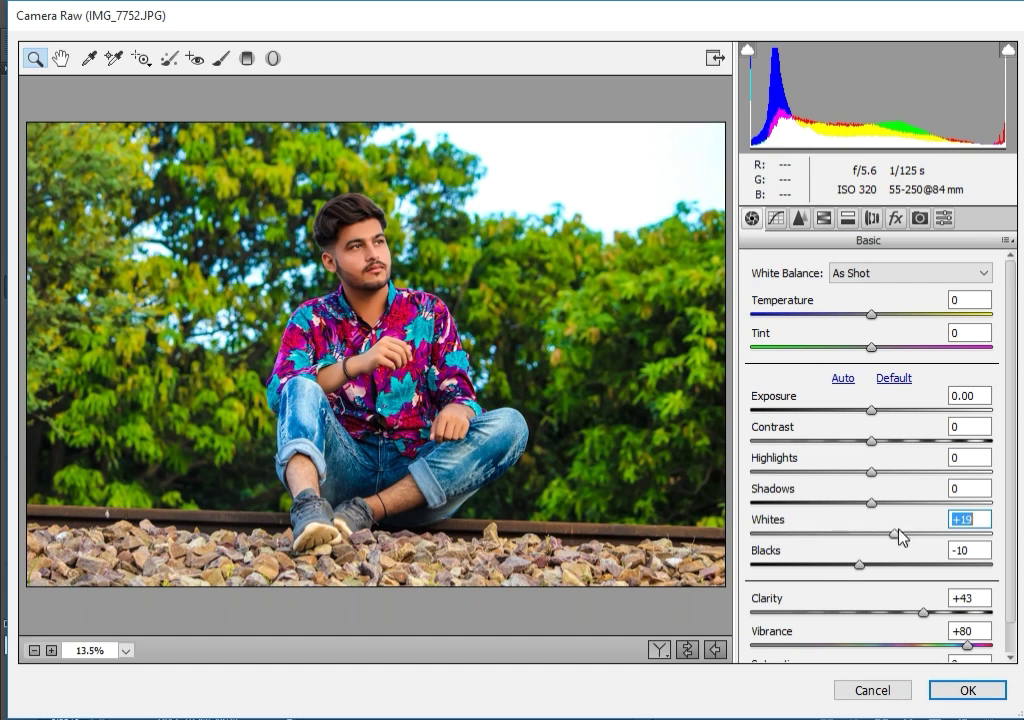
left_click_drag(903, 537, 898, 540)
left_click(948, 503)
left_click_drag(950, 517, 985, 510)
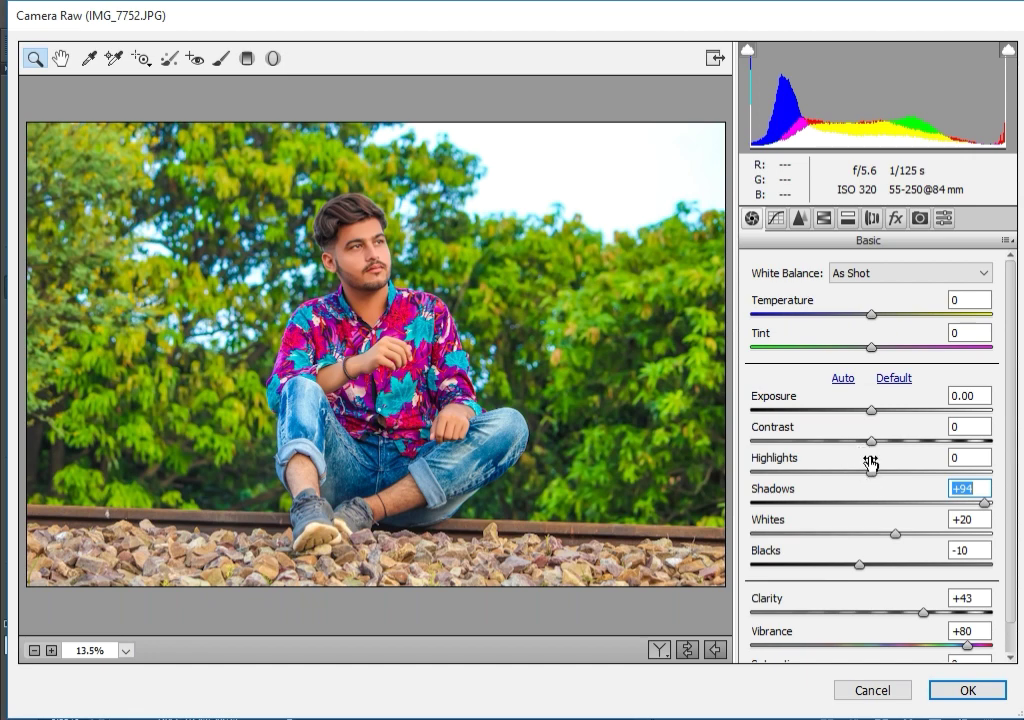
Step: On the HSL / Grayscale Saturation tab, drag Oranges to -28 and Reds to +58
left_click(823, 218)
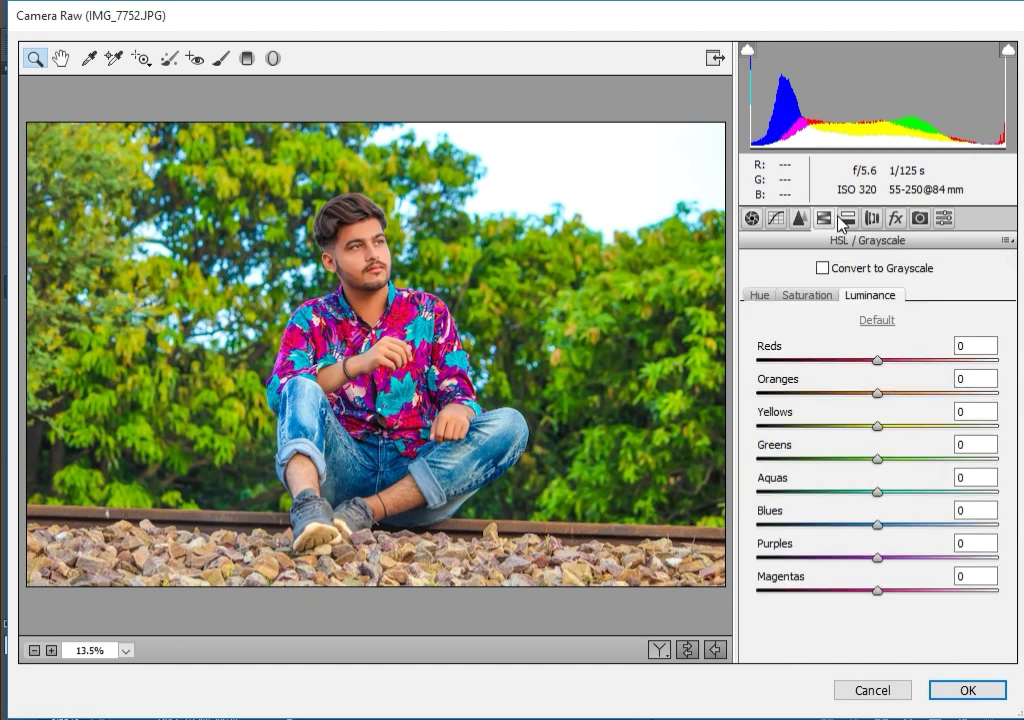
left_click(790, 296)
left_click(828, 392)
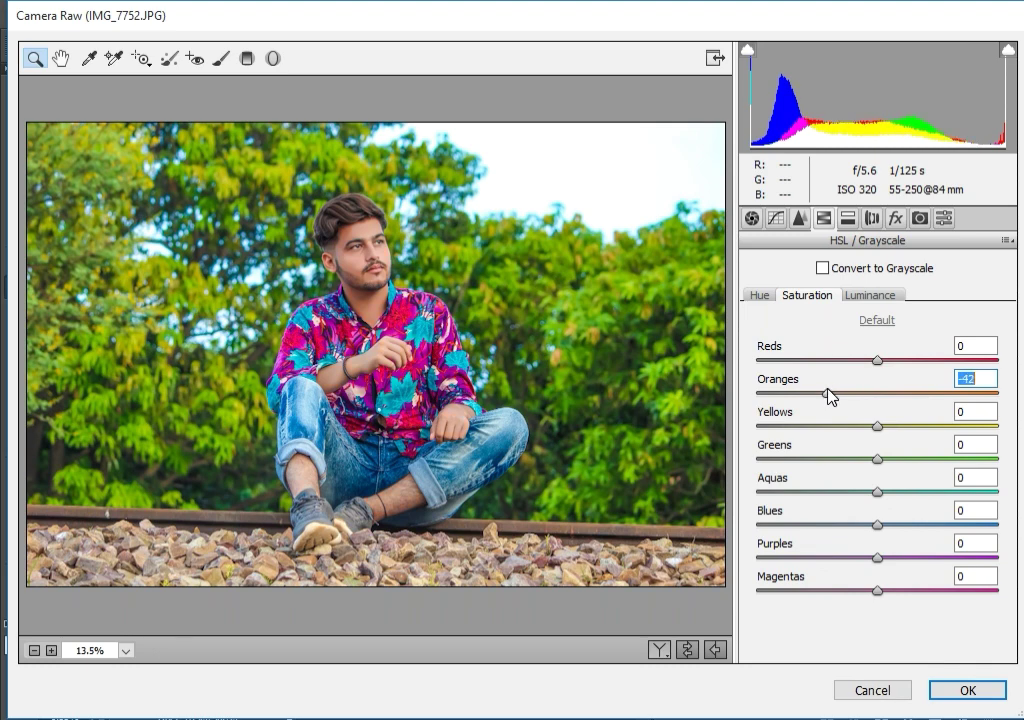
left_click_drag(829, 396, 833, 396)
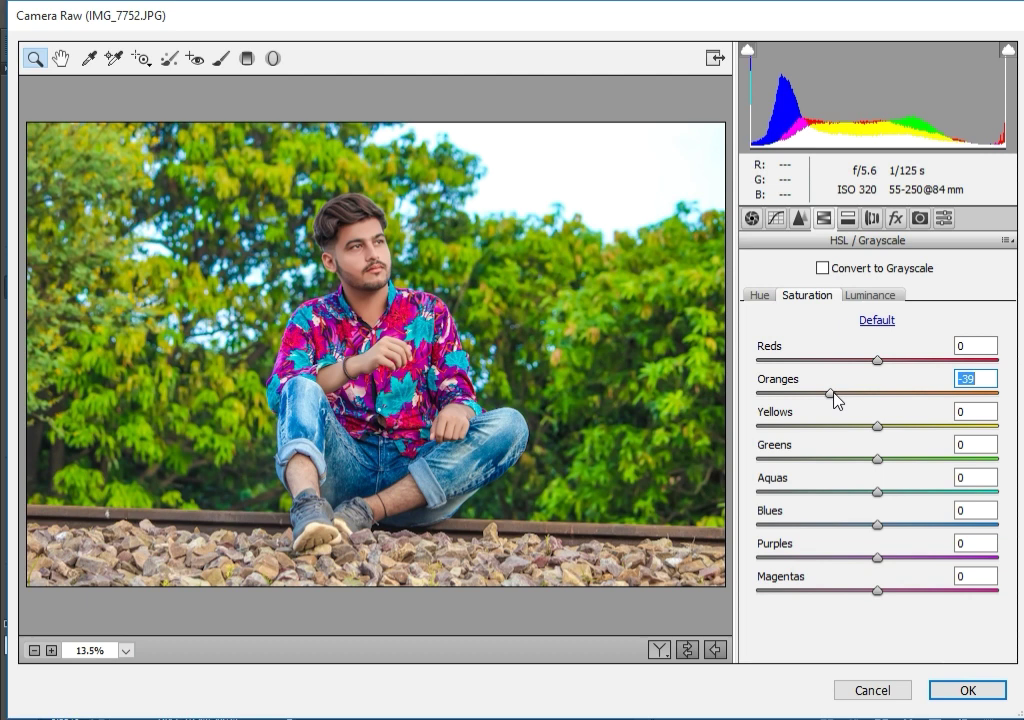
left_click_drag(834, 396, 845, 398)
left_click_drag(877, 360, 946, 371)
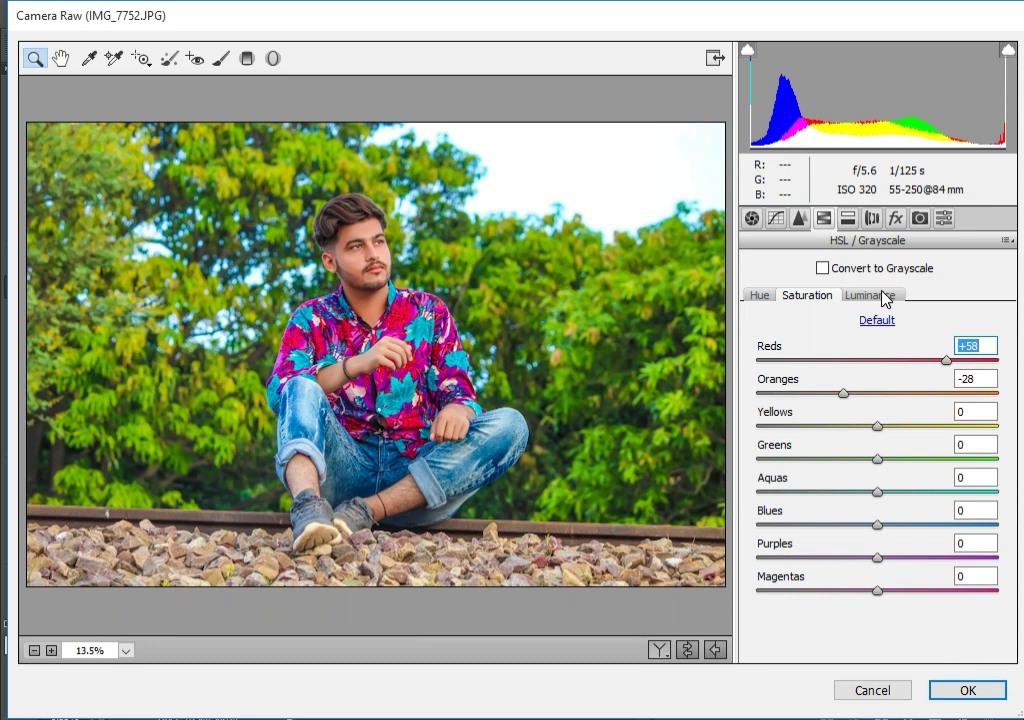
Step: On the HSL Luminance tab, lift Reds to +20 and Oranges to +25
left_click(866, 294)
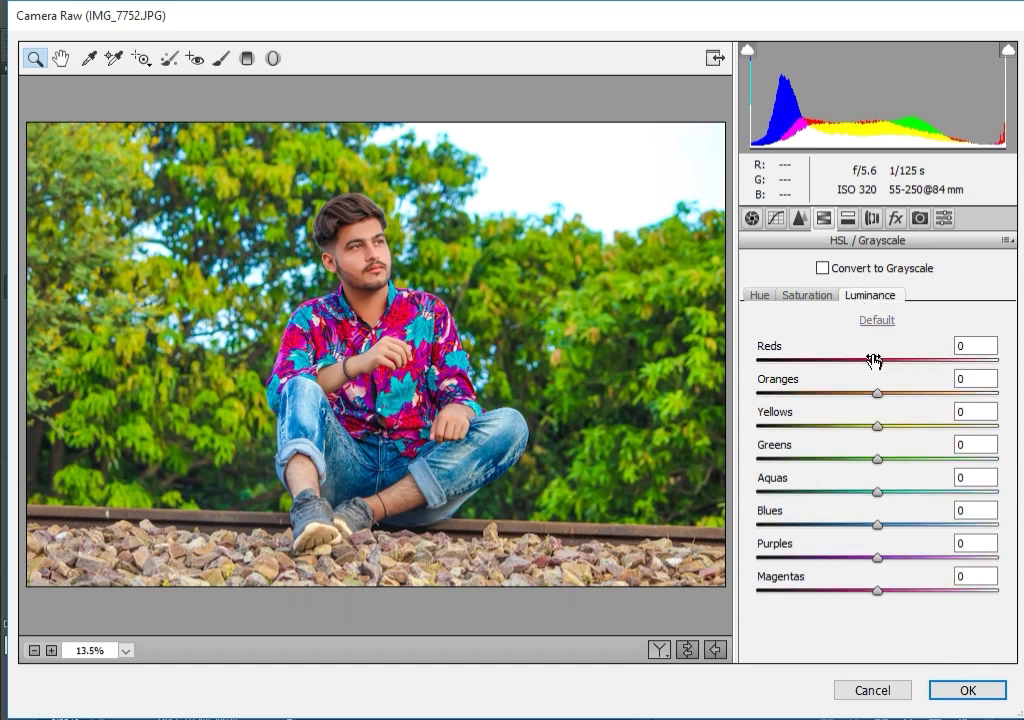
left_click_drag(877, 360, 891, 359)
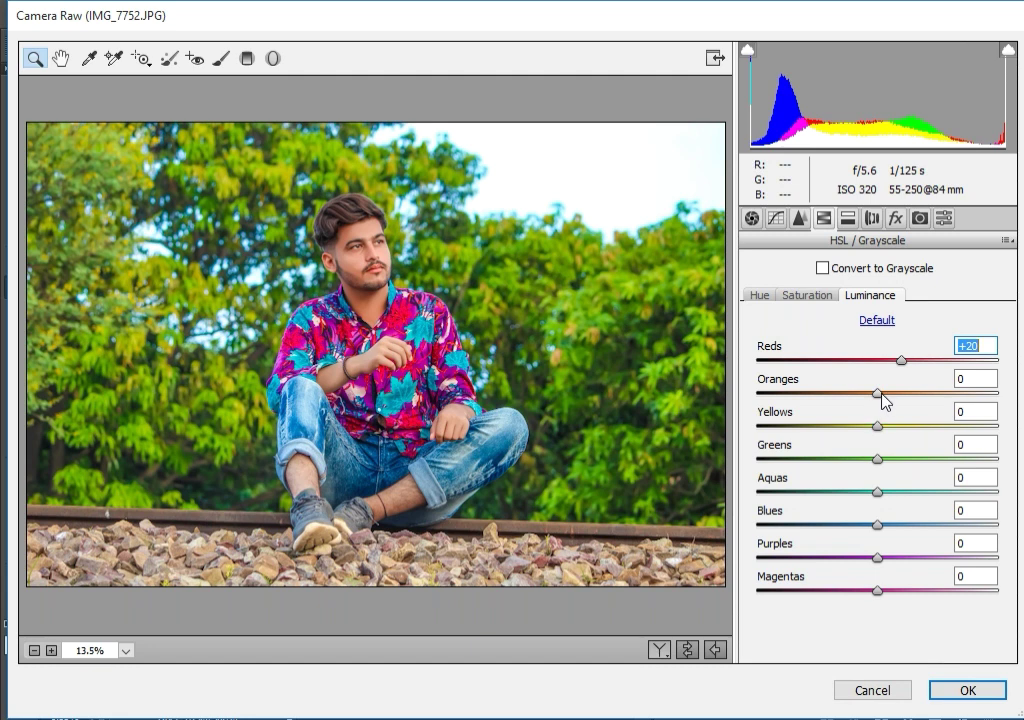
left_click_drag(881, 394, 907, 396)
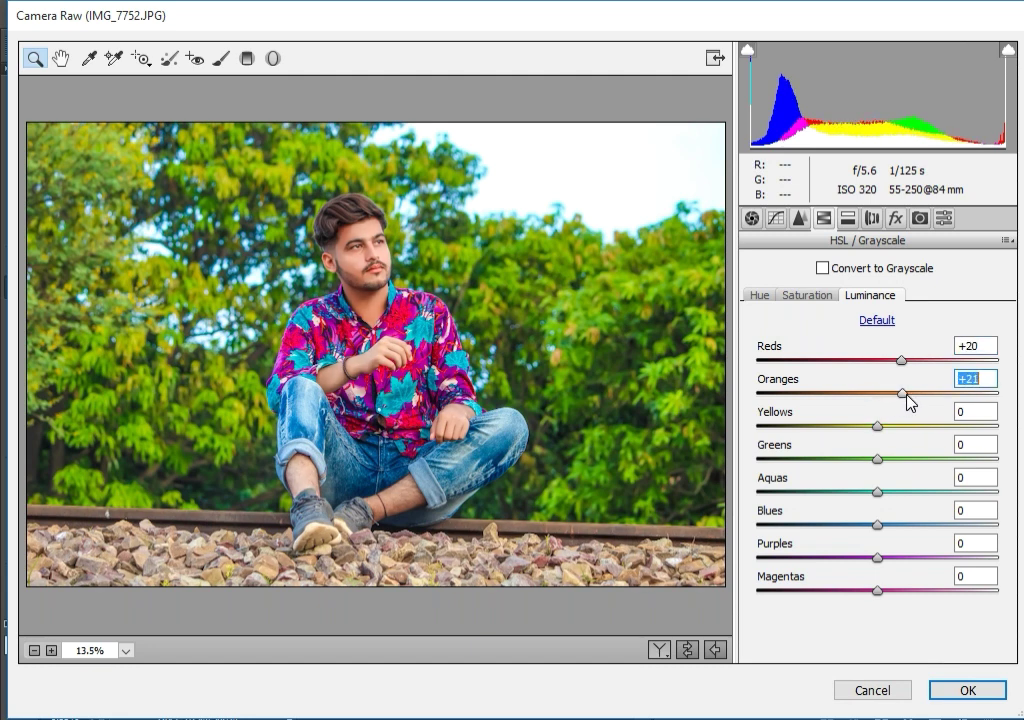
left_click_drag(906, 394, 913, 401)
Step: In the Detail tab, set Noise Reduction Luminance 37 and Luminance Detail 90, then return to HSL
left_click(775, 218)
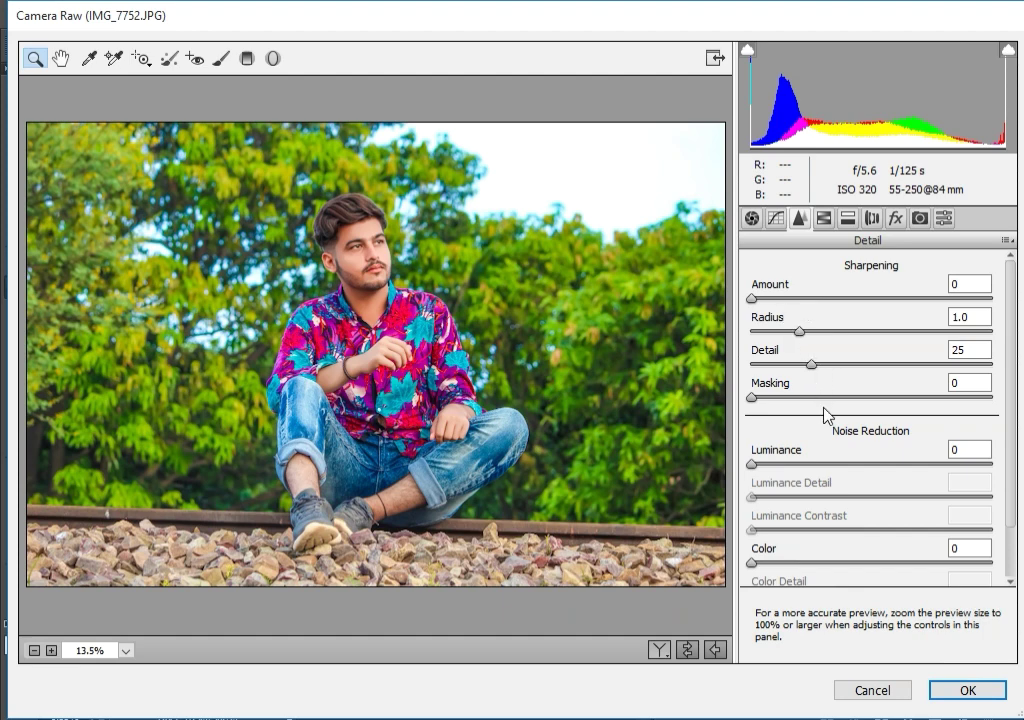
left_click(816, 462)
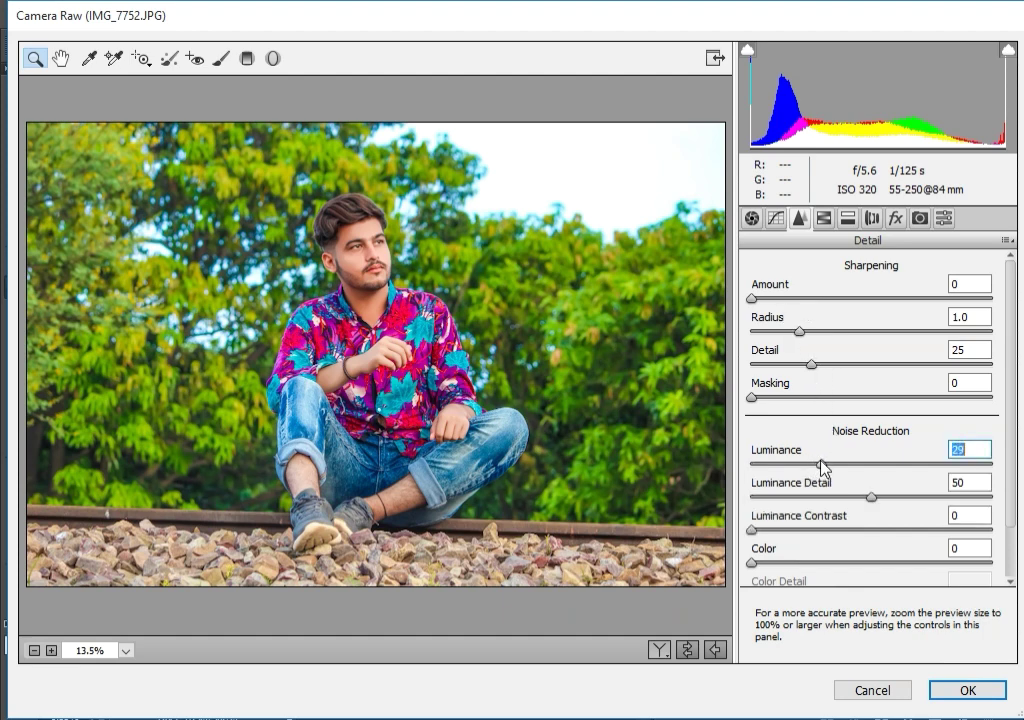
left_click_drag(816, 464, 828, 466)
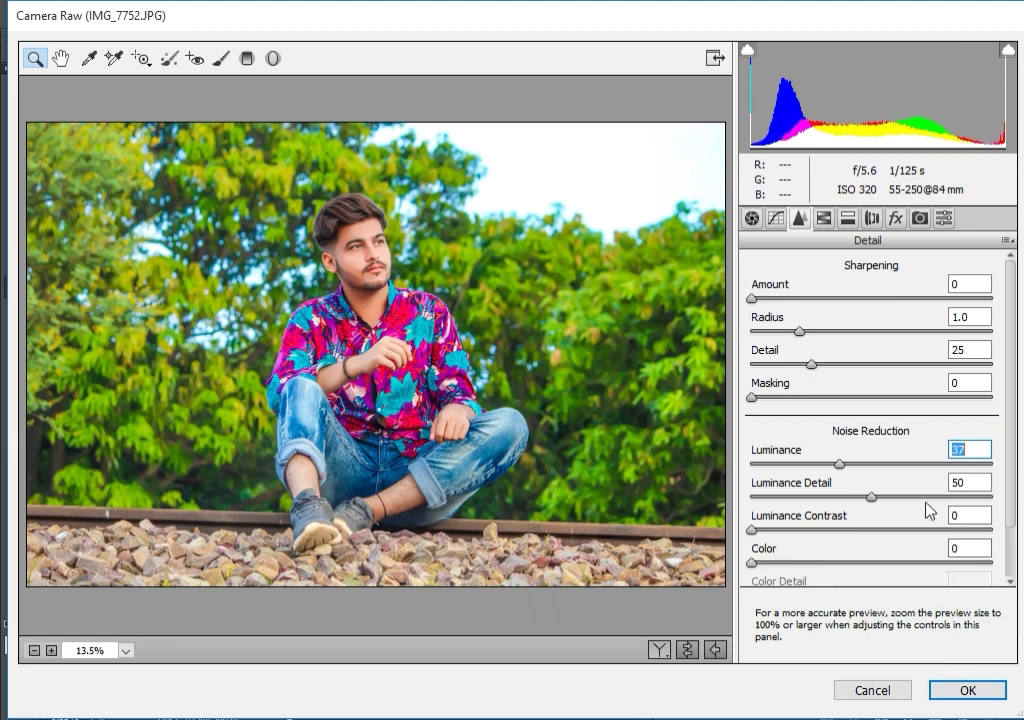
left_click(956, 496)
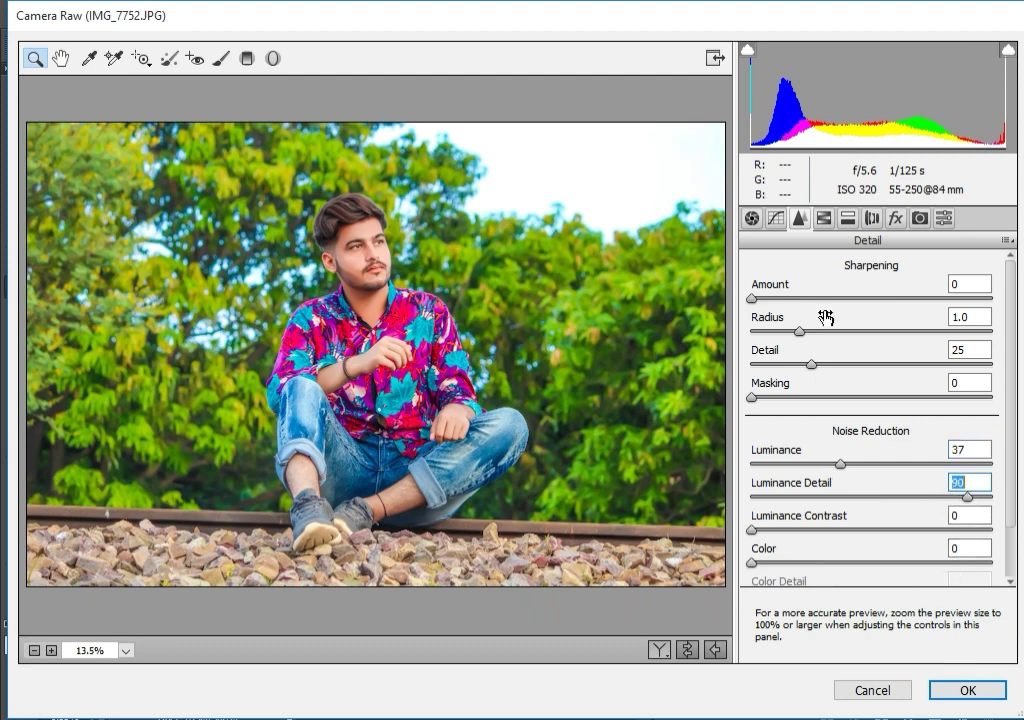
left_click(823, 218)
left_click(796, 297)
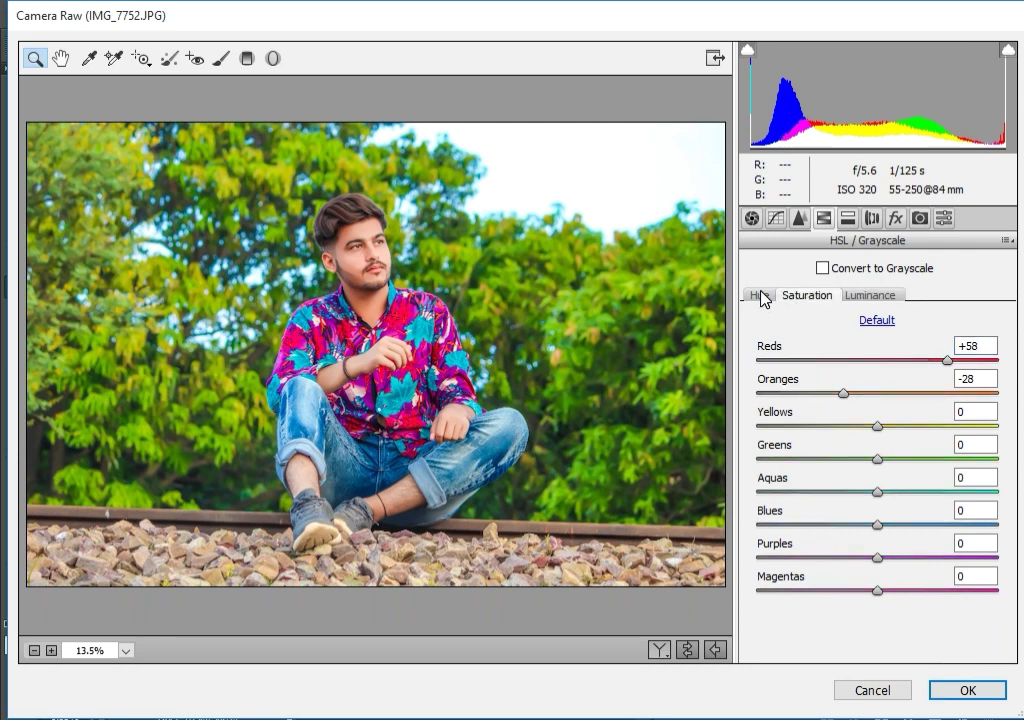
Step: Shift the green and yellow hues toward yellow (Yellows +21) and boost saturation, with Greens +13
left_click(760, 295)
left_click_drag(805, 459, 765, 460)
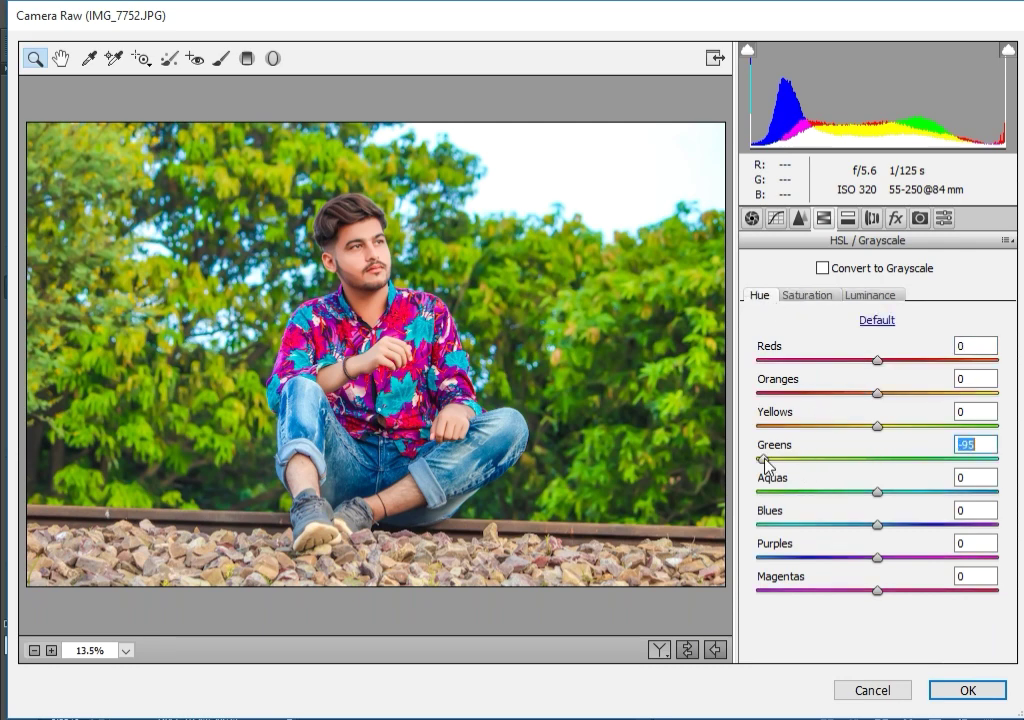
mouse_move(877, 425)
left_mouse_down()
mouse_move(935, 425)
mouse_move(887, 430)
left_mouse_up()
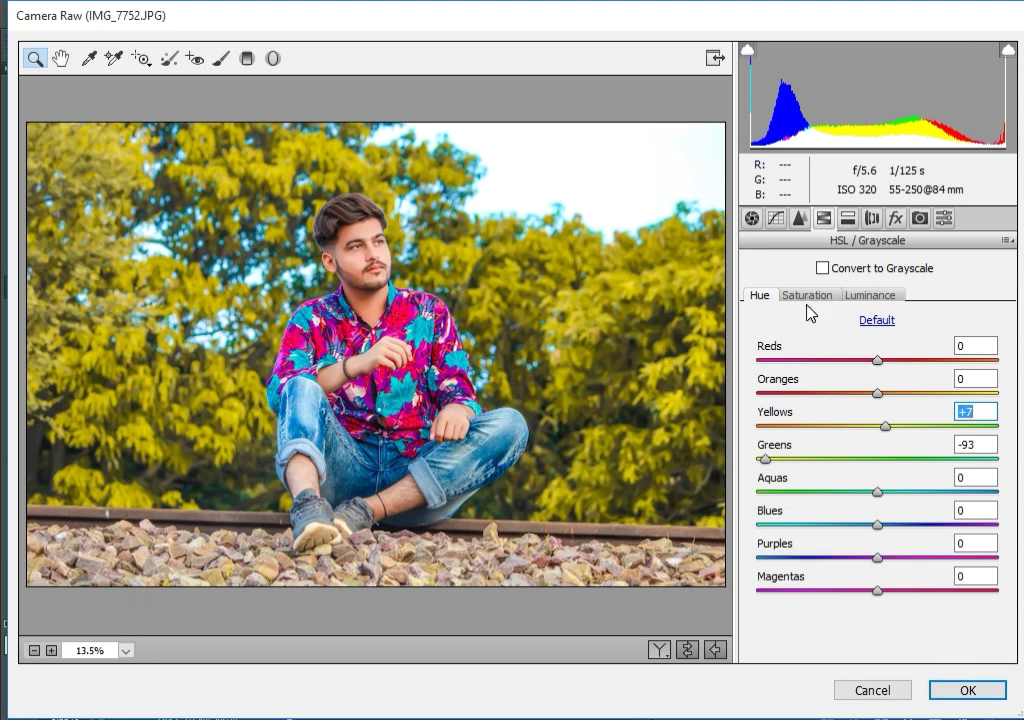
left_click(806, 297)
mouse_move(877, 426)
left_mouse_down()
mouse_move(945, 440)
mouse_move(903, 437)
mouse_move(781, 466)
left_mouse_up()
left_click_drag(874, 470, 895, 470)
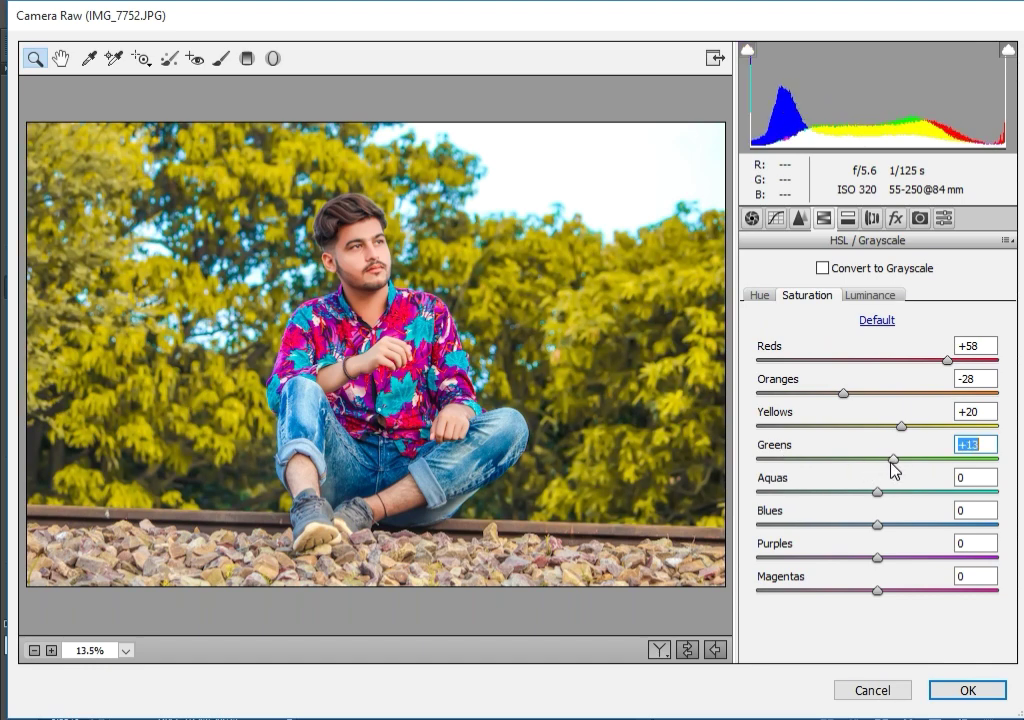
Step: Set HSL luminance to Yellows +15, Greens +11, Aquas +13 and Blues +3
left_click(867, 296)
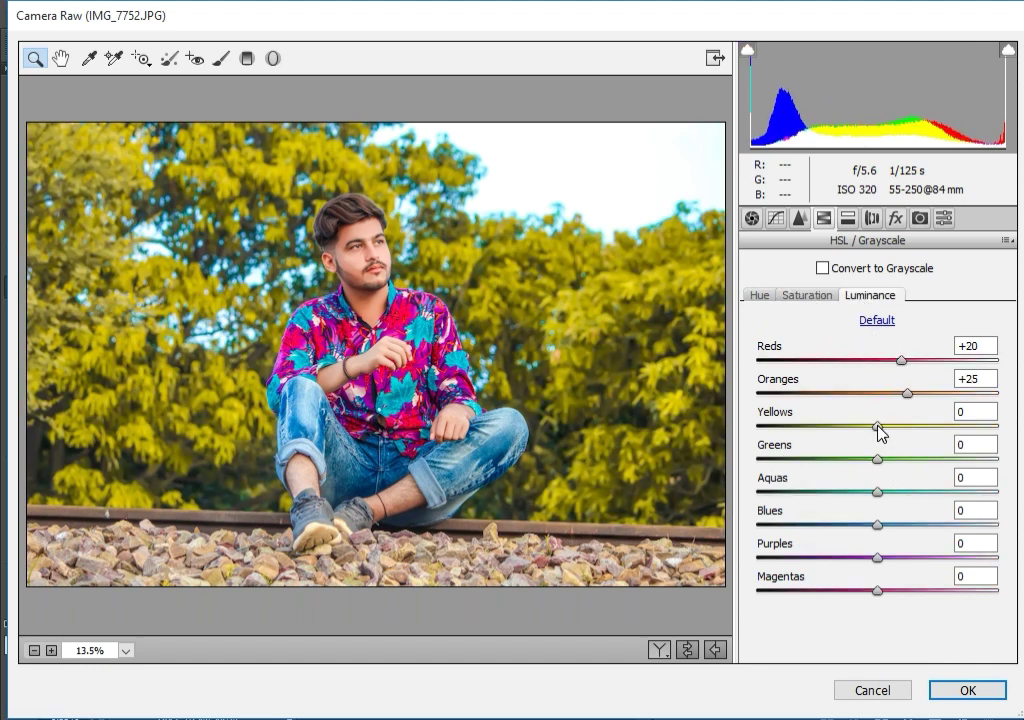
mouse_move(877, 426)
left_mouse_down()
mouse_move(896, 426)
mouse_move(840, 459)
mouse_move(805, 459)
mouse_move(891, 458)
left_mouse_up()
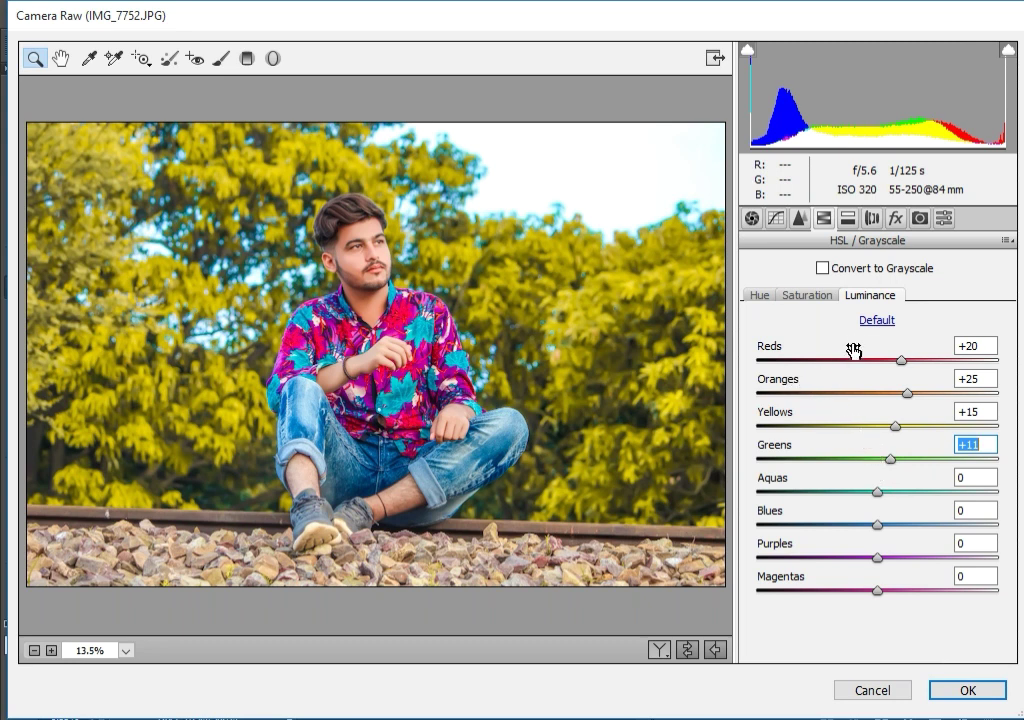
mouse_move(877, 524)
left_mouse_down()
mouse_move(925, 525)
mouse_move(835, 524)
left_mouse_up()
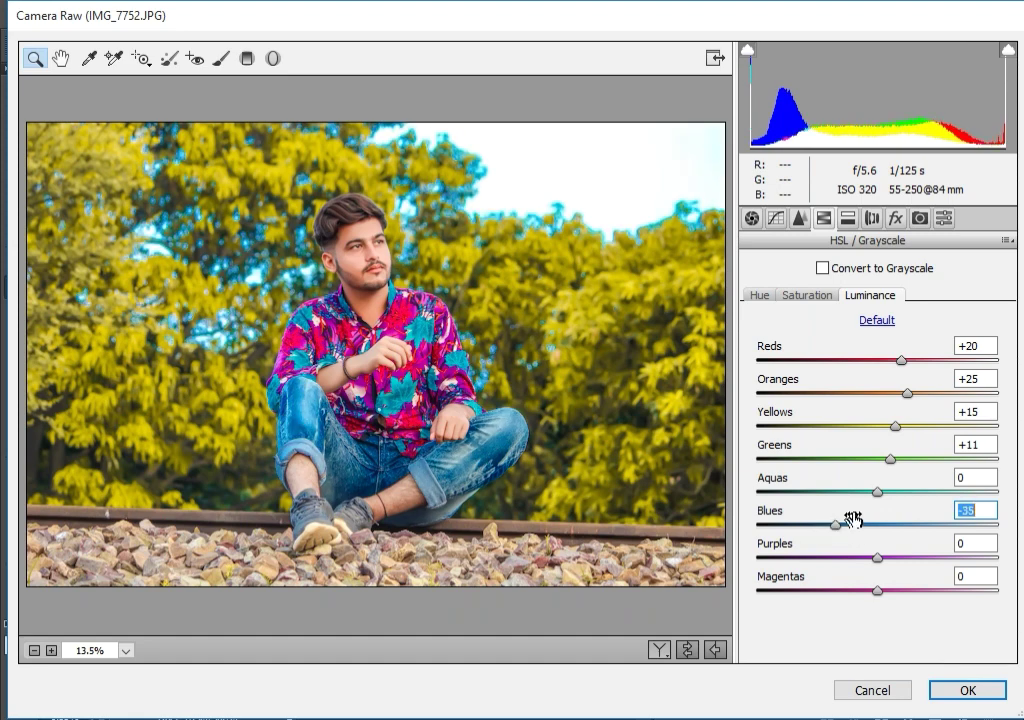
left_click_drag(880, 493, 893, 493)
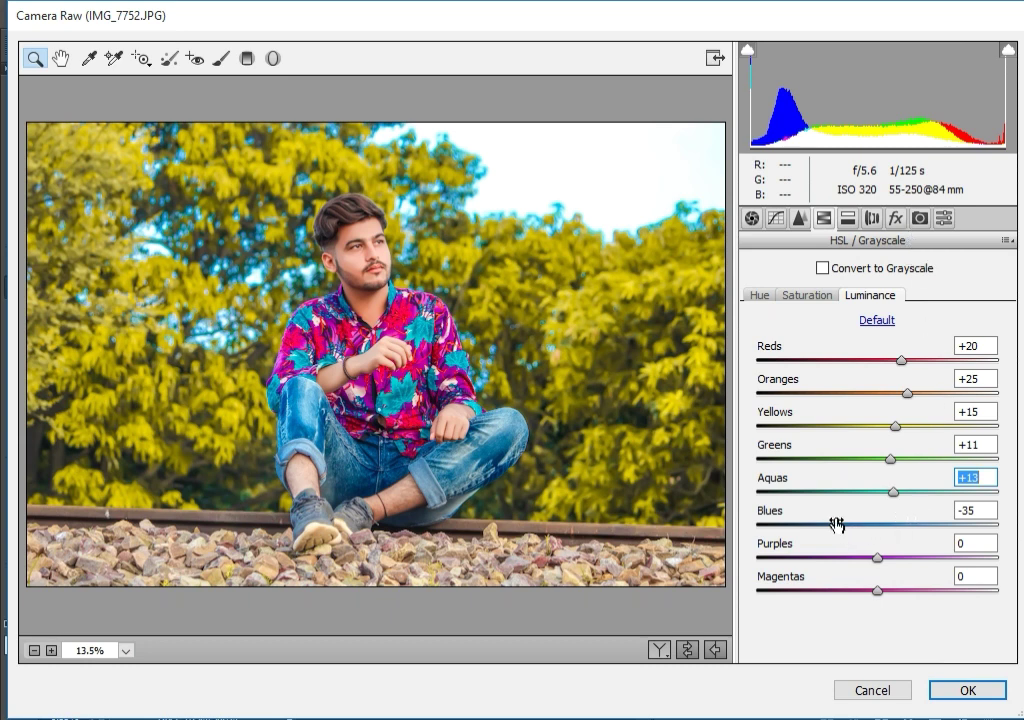
mouse_move(836, 524)
left_mouse_down()
mouse_move(885, 524)
mouse_move(872, 522)
left_mouse_up()
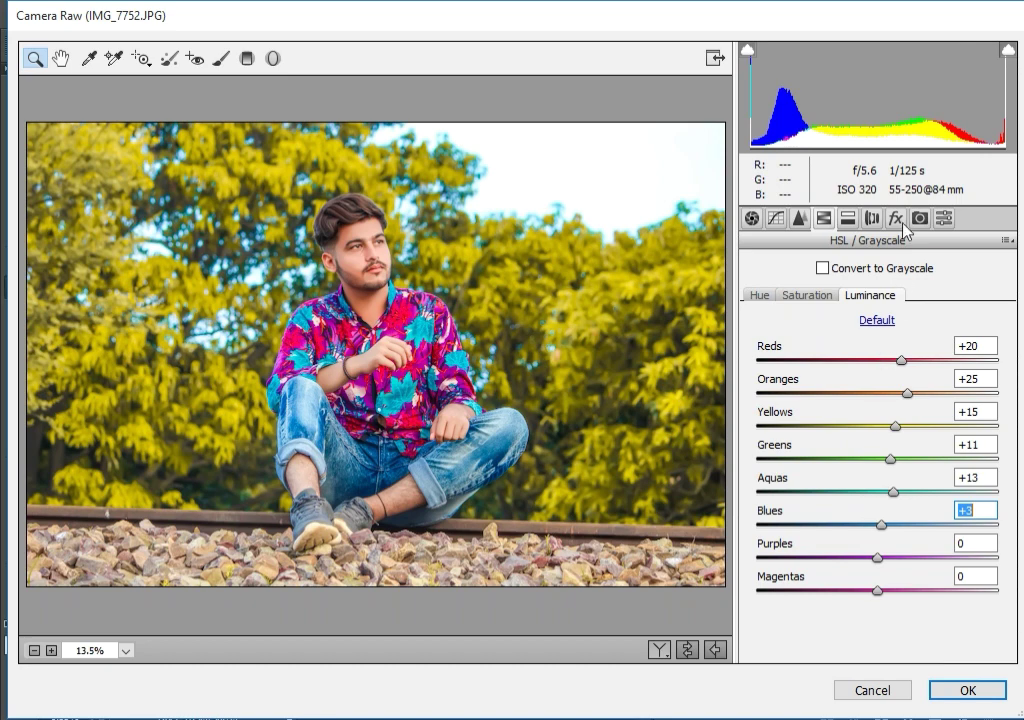
Step: Add a post-crop vignette (Amount +18, Midpoint 70, Roundness +13) and apply the Camera Raw edits
left_click(895, 218)
mouse_move(877, 475)
left_mouse_down()
mouse_move(825, 473)
mouse_move(944, 475)
mouse_move(898, 477)
mouse_move(875, 510)
mouse_move(827, 513)
mouse_move(897, 513)
mouse_move(897, 541)
mouse_move(839, 572)
mouse_move(871, 570)
left_mouse_up()
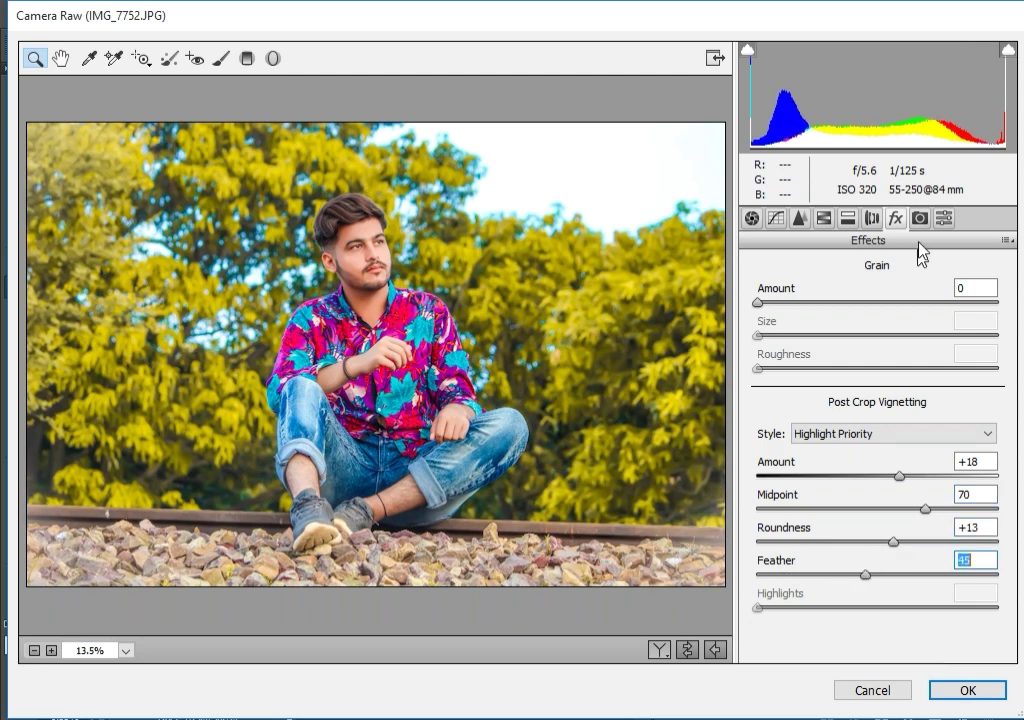
left_click(950, 690)
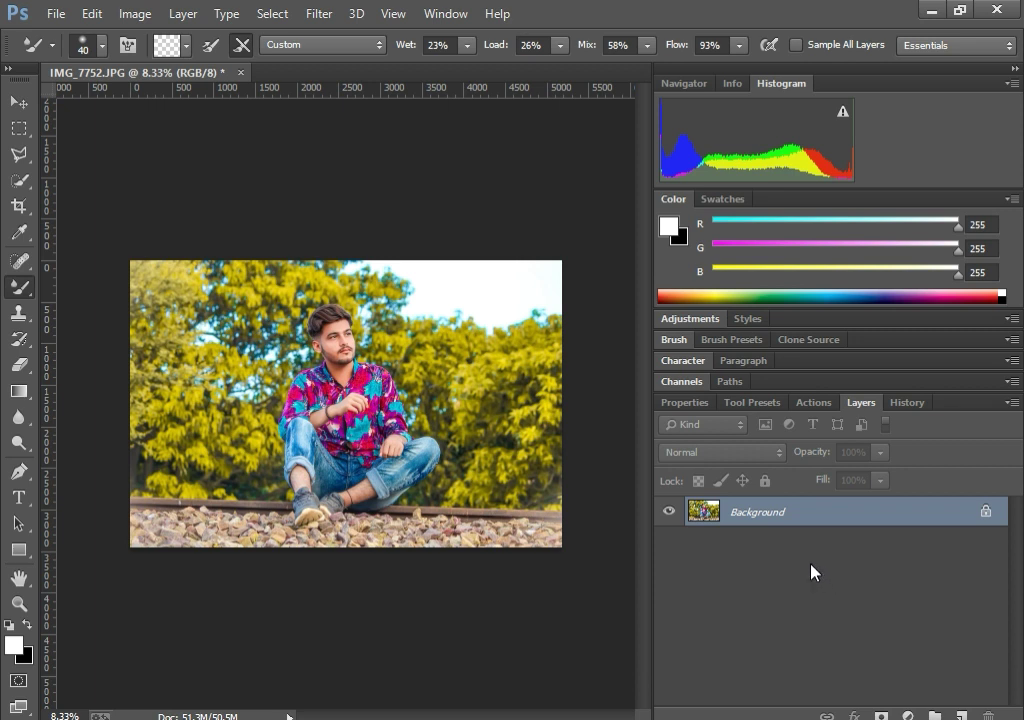
Step: Duplicate the photo layer and add Selective Color with Reds Cyan +9, Magenta +10, Yellow +11, Black -25
key("ctrl+j")
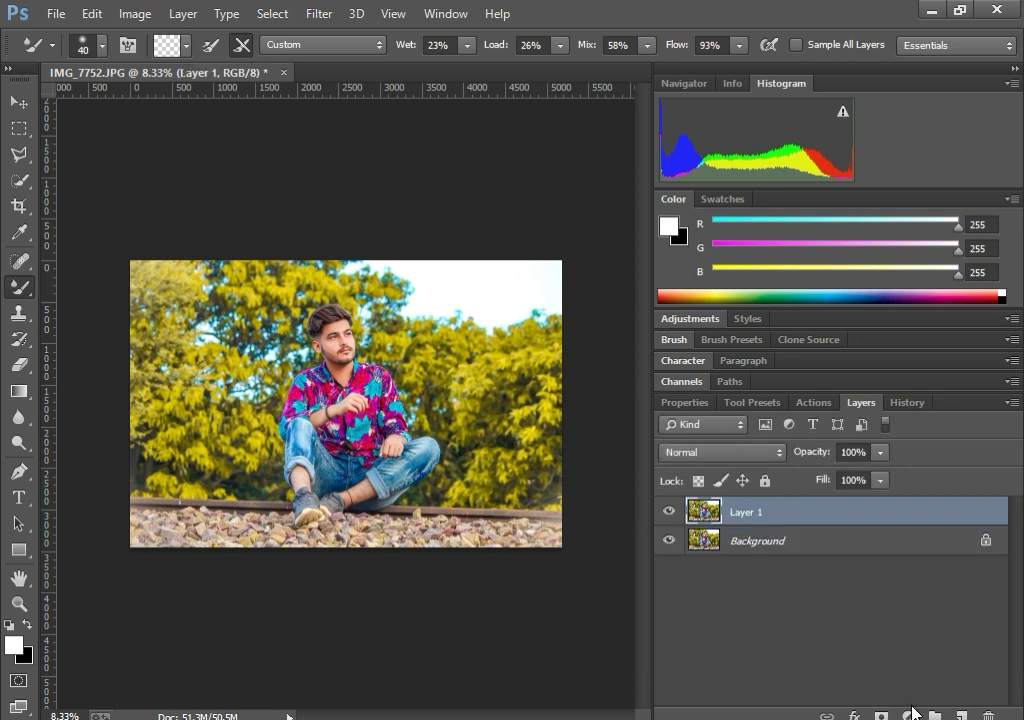
left_click(909, 714)
left_click(903, 691)
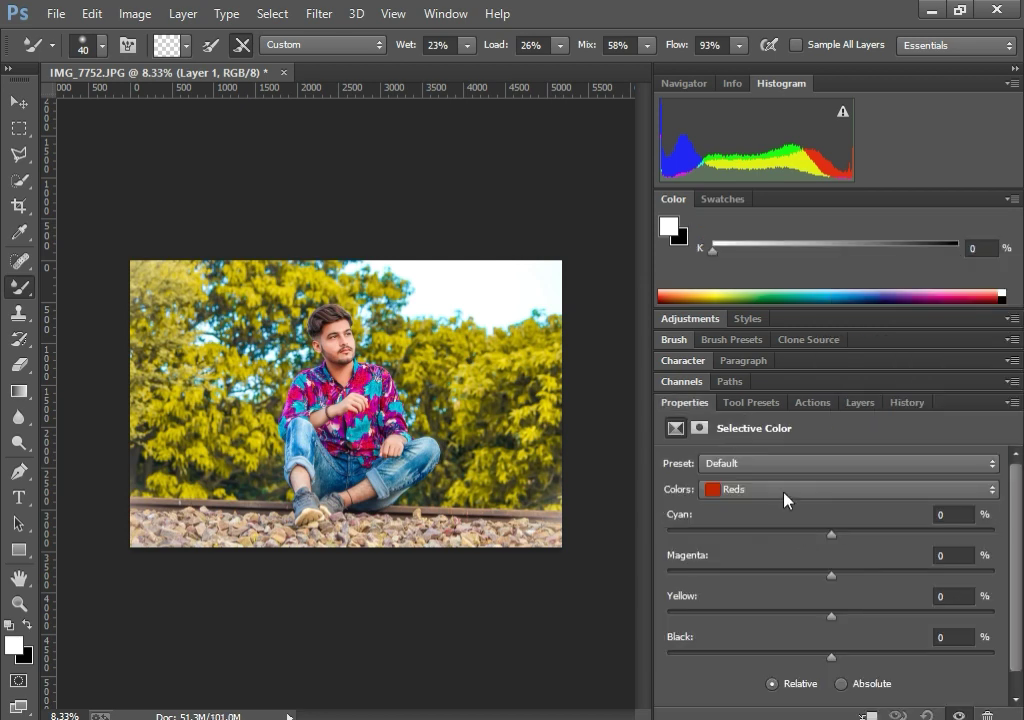
left_click(784, 492)
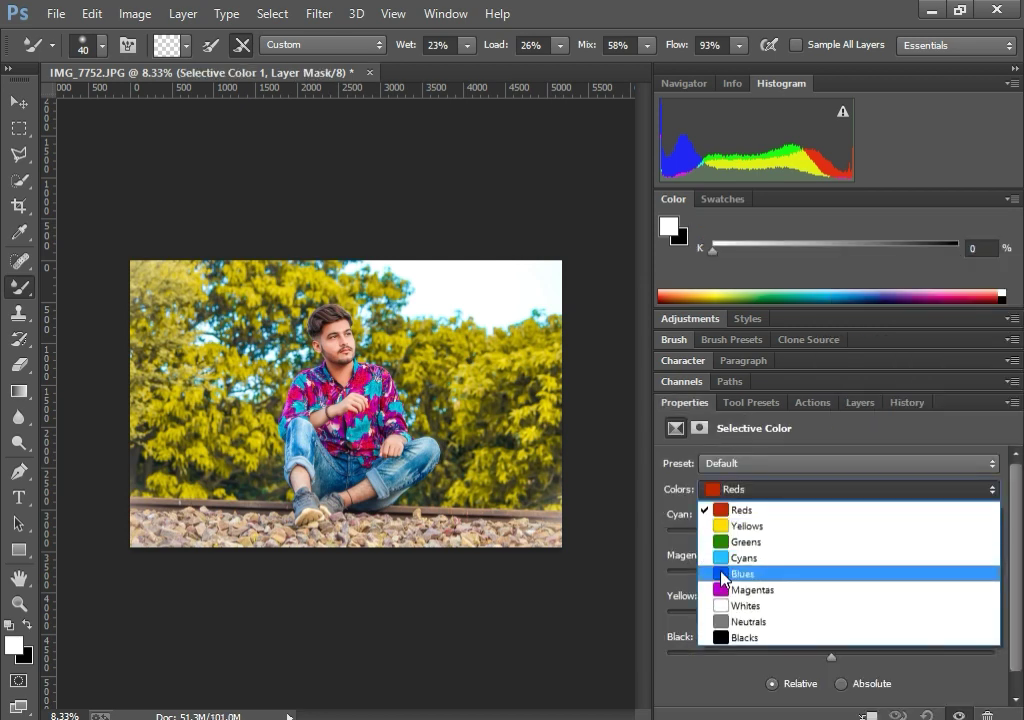
left_click(741, 510)
mouse_move(833, 536)
left_mouse_down()
mouse_move(849, 537)
mouse_move(848, 601)
left_mouse_up()
mouse_move(831, 656)
left_mouse_down()
mouse_move(761, 658)
mouse_move(825, 656)
mouse_move(790, 652)
left_mouse_up()
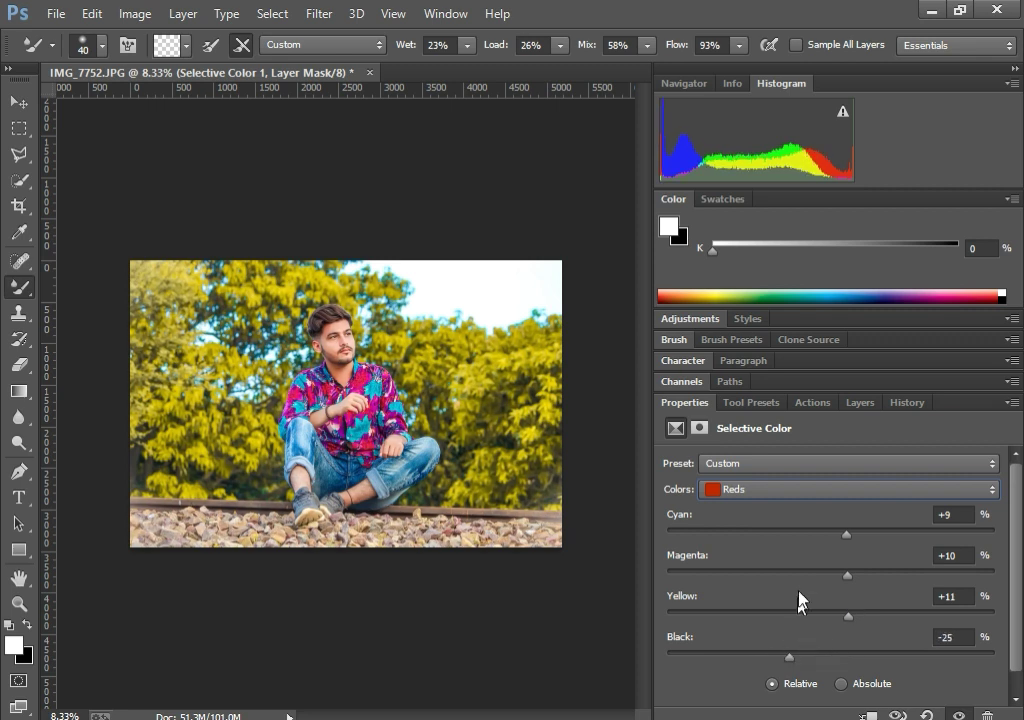
Step: Zoom in to check the portrait, then flatten Layer 1 and Selective Color into one Background layer
left_click(860, 403)
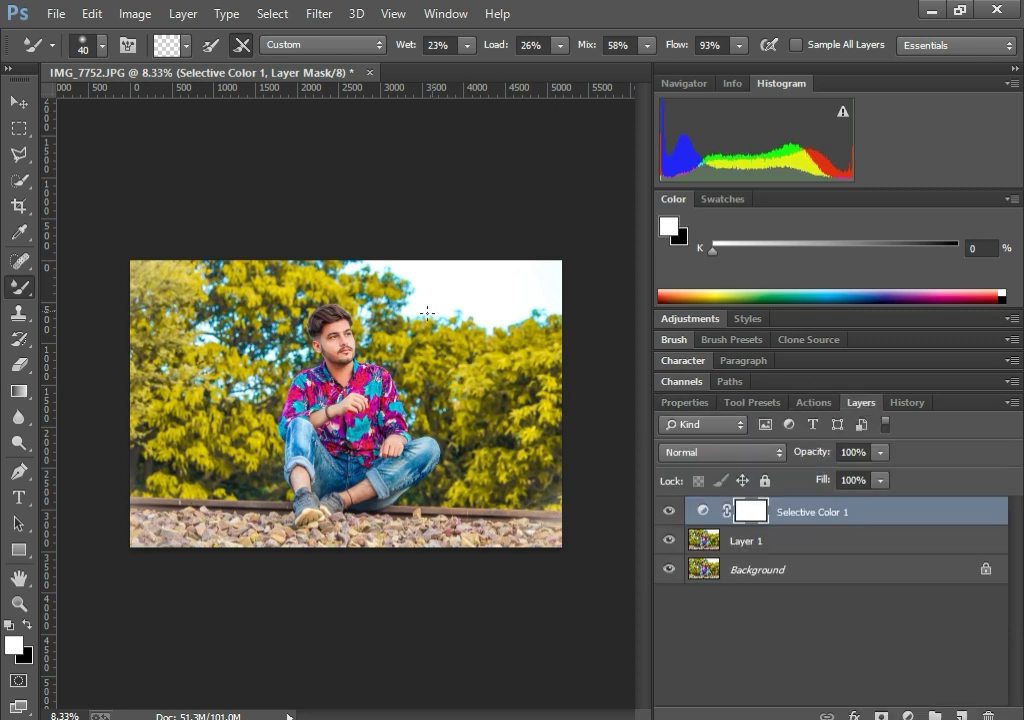
key("ctrl+plus")
key("ctrl+plus")
key("ctrl+plus")
key("ctrl+plus")
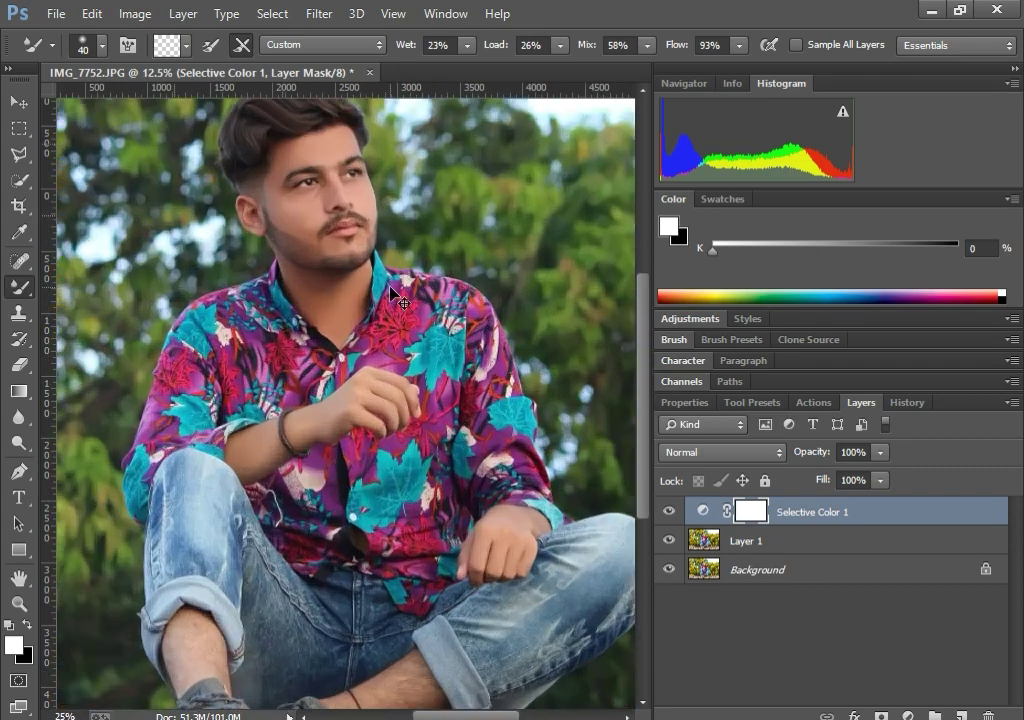
key("ctrl+minus")
key("ctrl+minus")
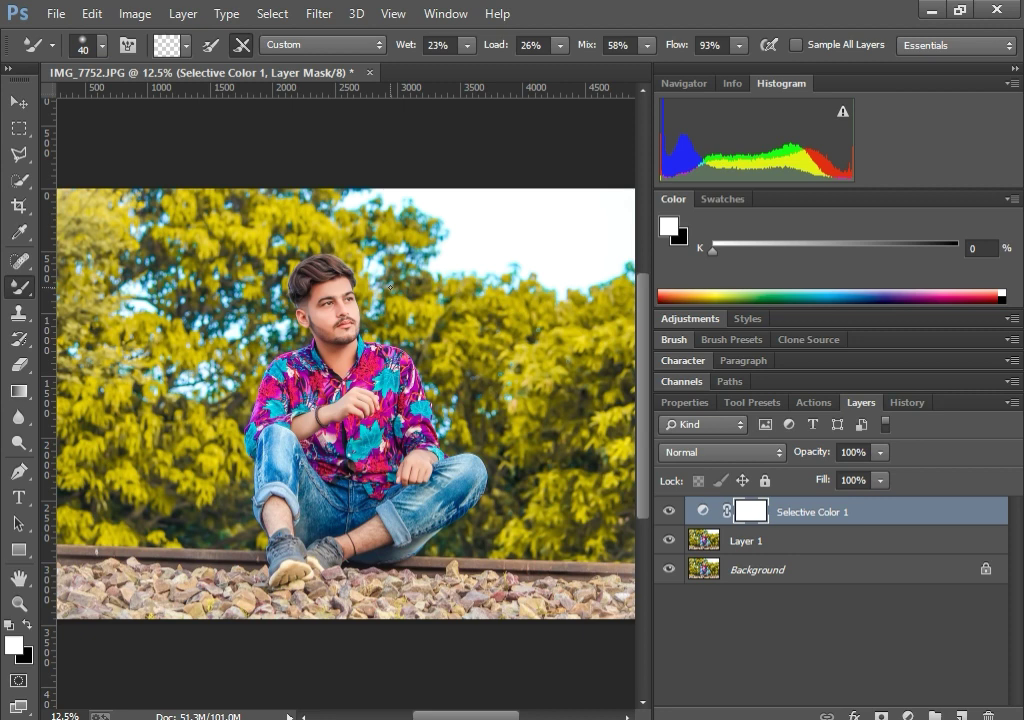
key("ctrl+minus")
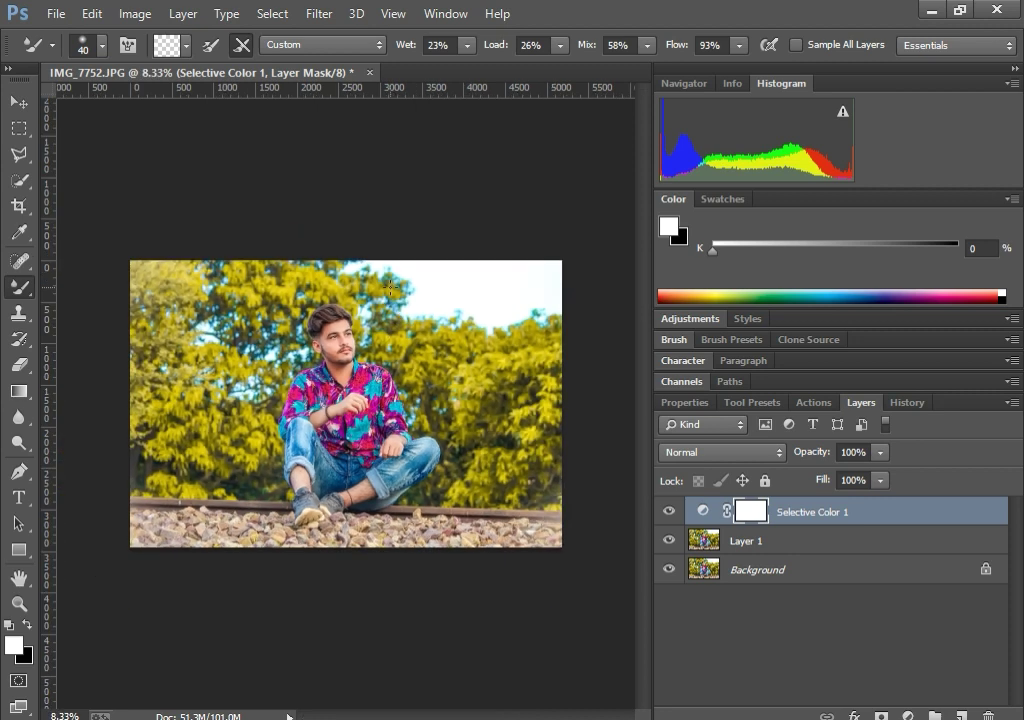
left_click(18, 205)
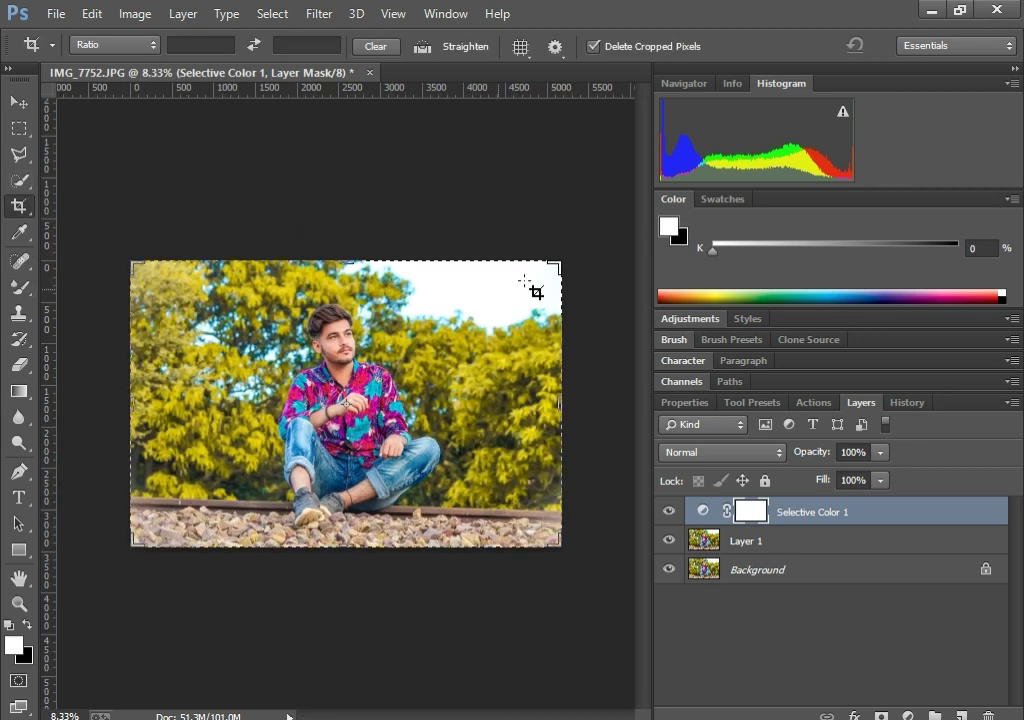
right_click(772, 541)
left_click(436, 611)
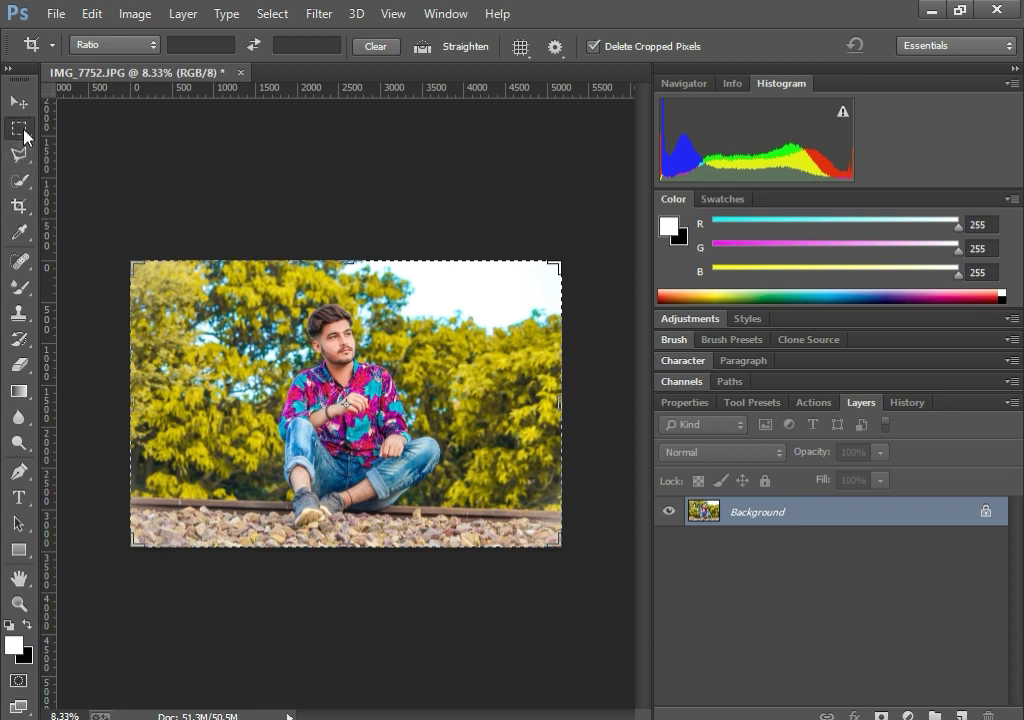
Step: Copy a rectangular selection inset slightly from the photo edges onto a new Layer 1
left_click(18, 128)
left_click_drag(137, 268, 551, 540)
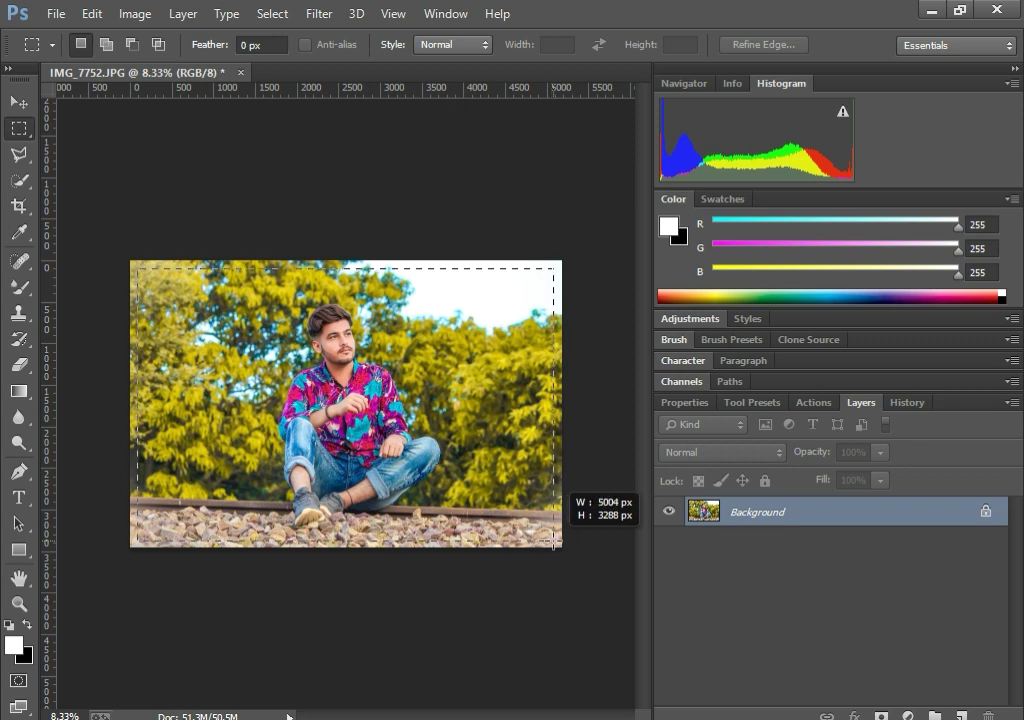
left_click_drag(551, 540, 550, 541)
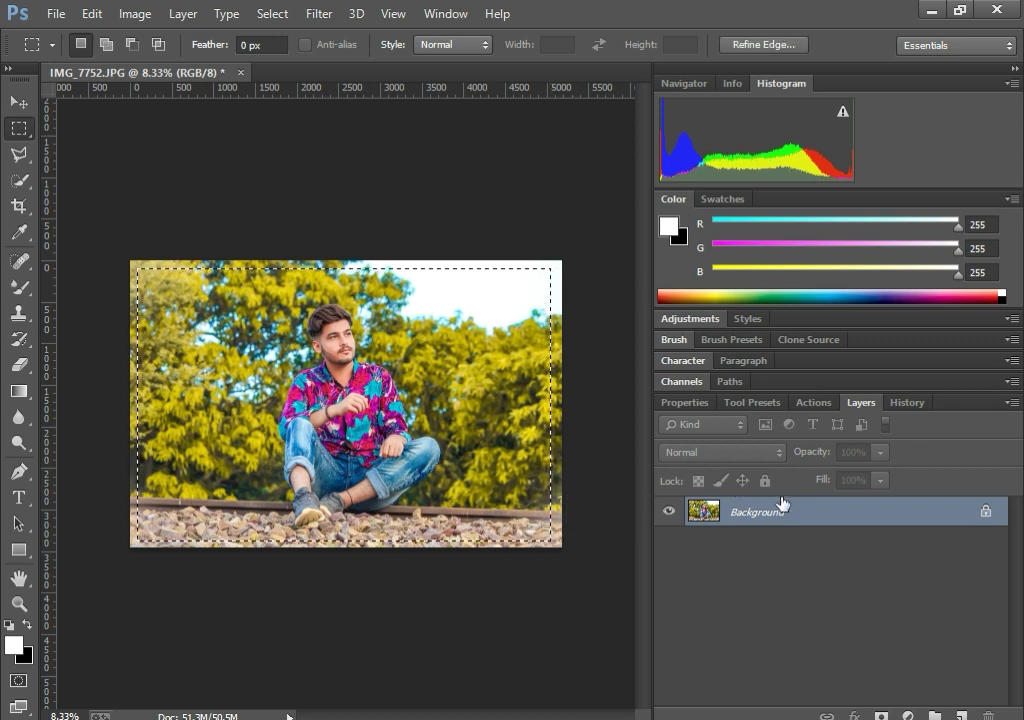
key("ctrl+j")
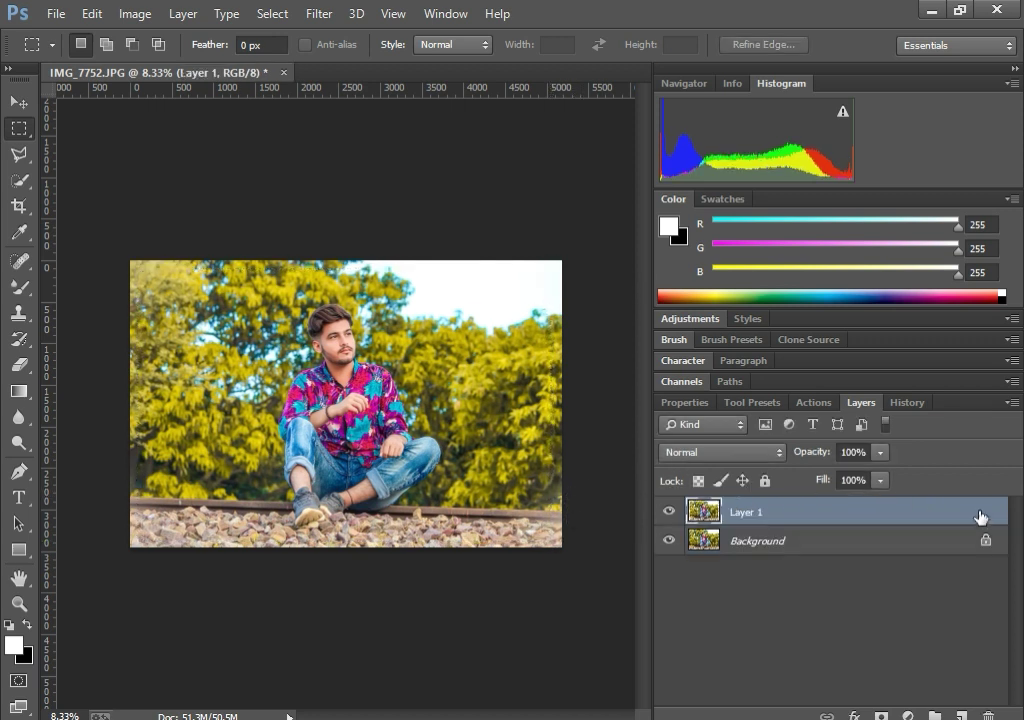
Step: Give Layer 1 a white, 16 px, centred Stroke layer style with Normal blend mode
key("h")
double_click(978, 515)
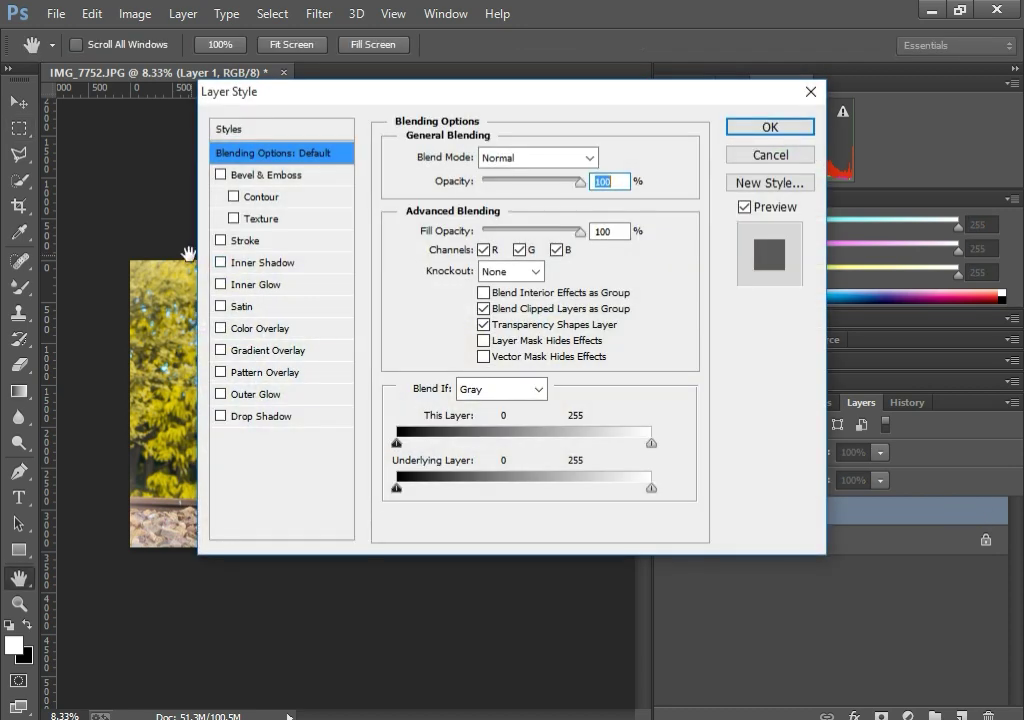
left_click(221, 240)
left_click(482, 207)
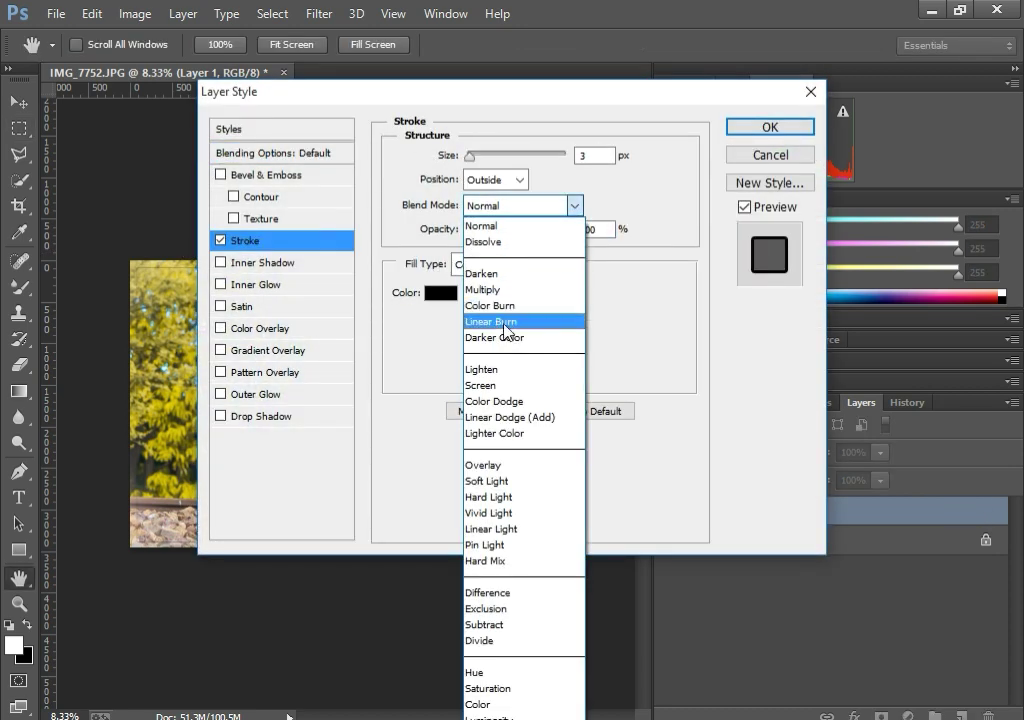
left_click(500, 222)
left_click_drag(486, 158, 482, 162)
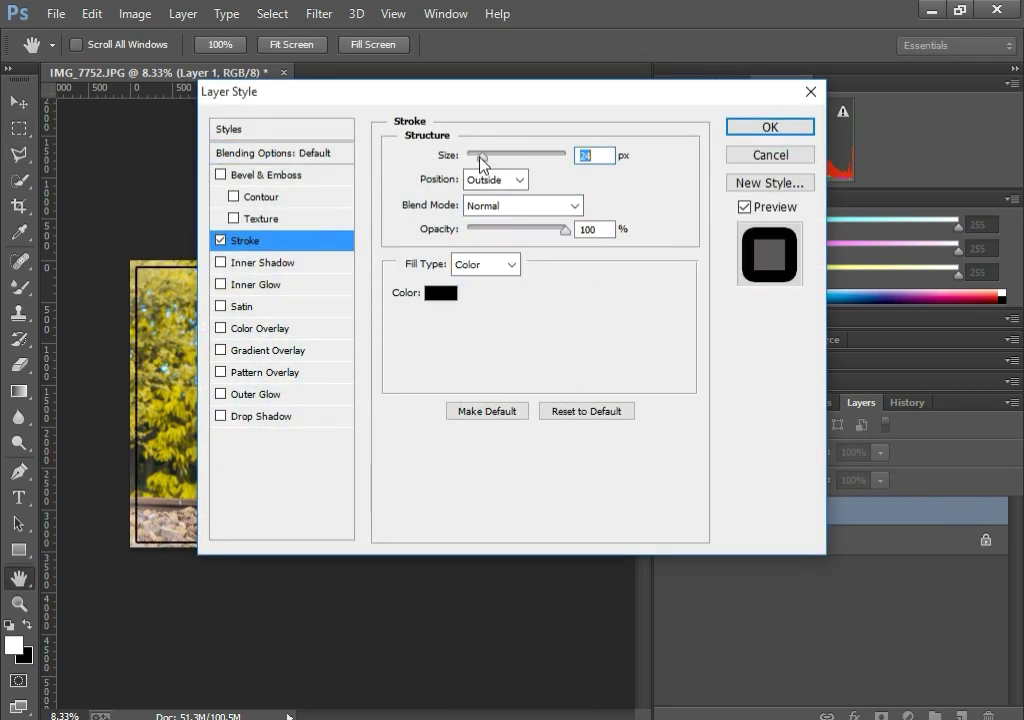
left_click(481, 180)
left_click(481, 231)
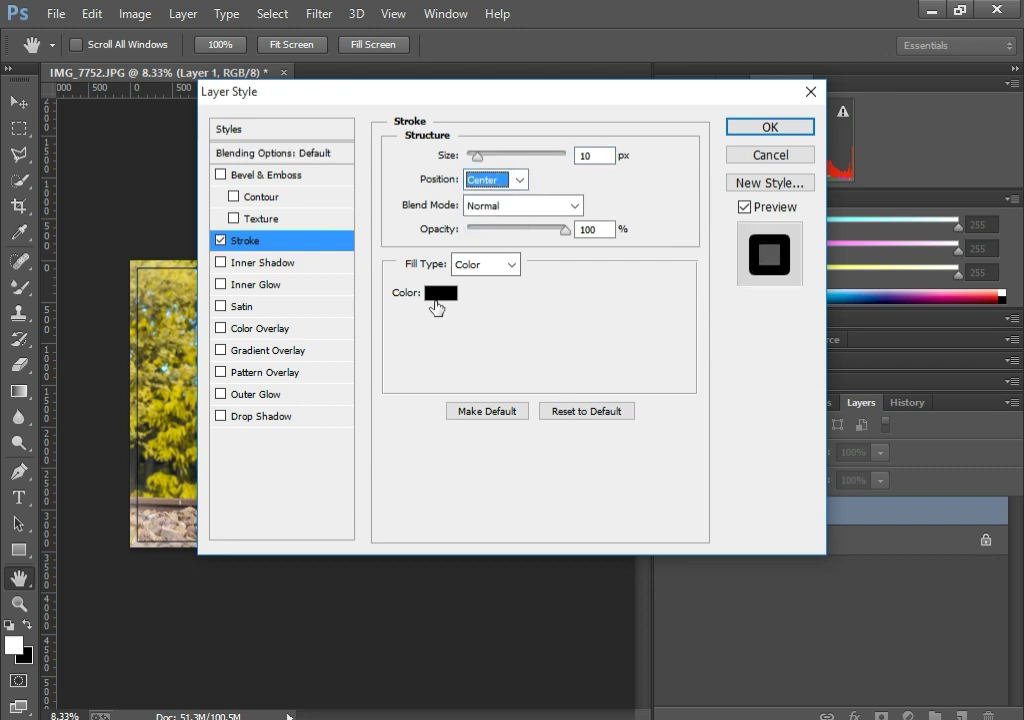
left_click(441, 293)
left_click_drag(434, 295, 443, 152)
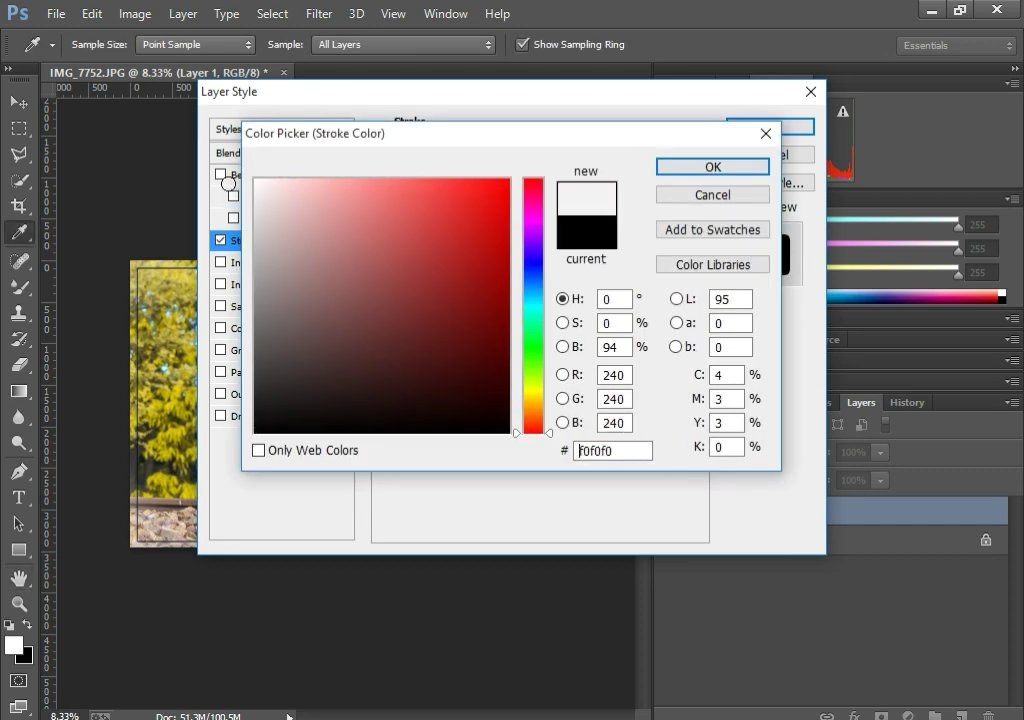
left_click(705, 168)
mouse_move(537, 100)
left_mouse_down()
mouse_move(805, 170)
mouse_move(660, 377)
left_mouse_up()
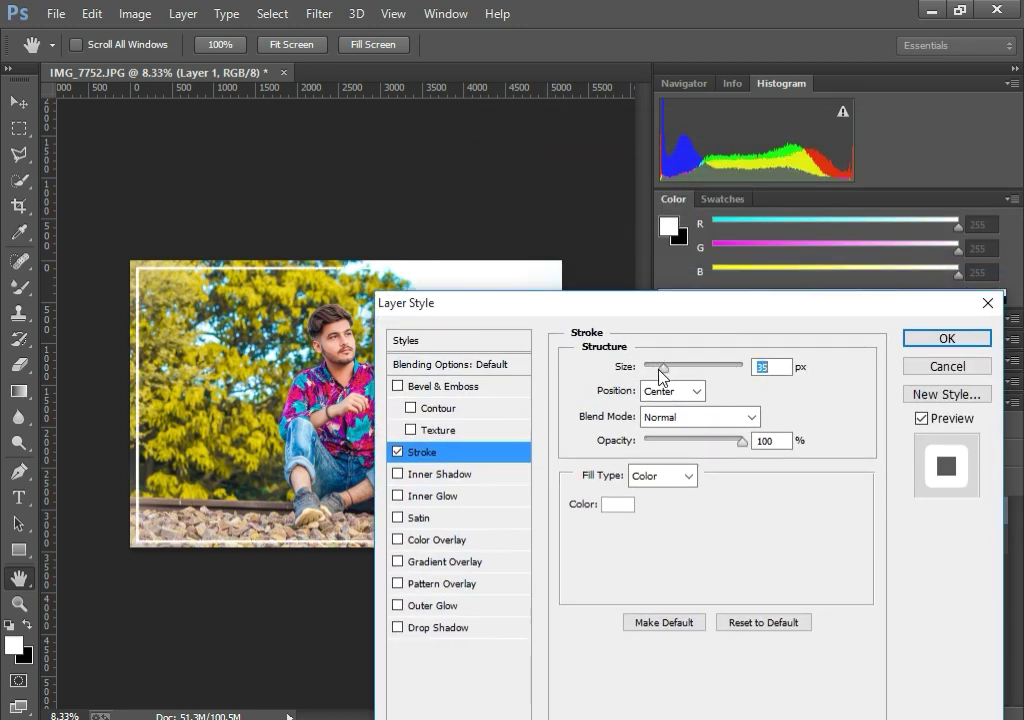
left_click(936, 338)
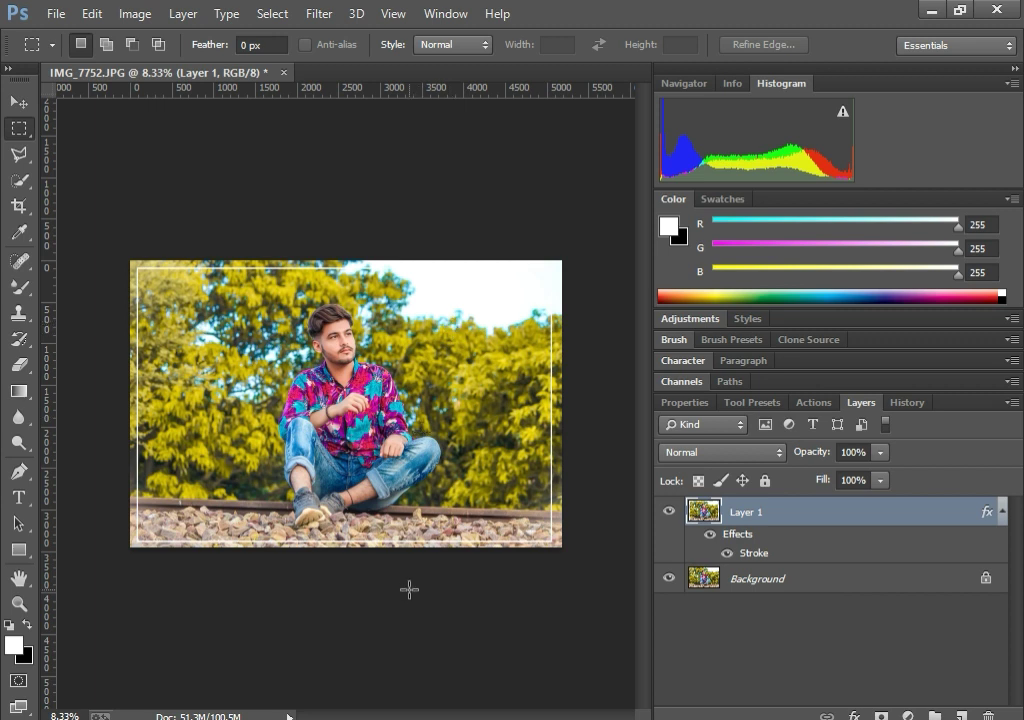